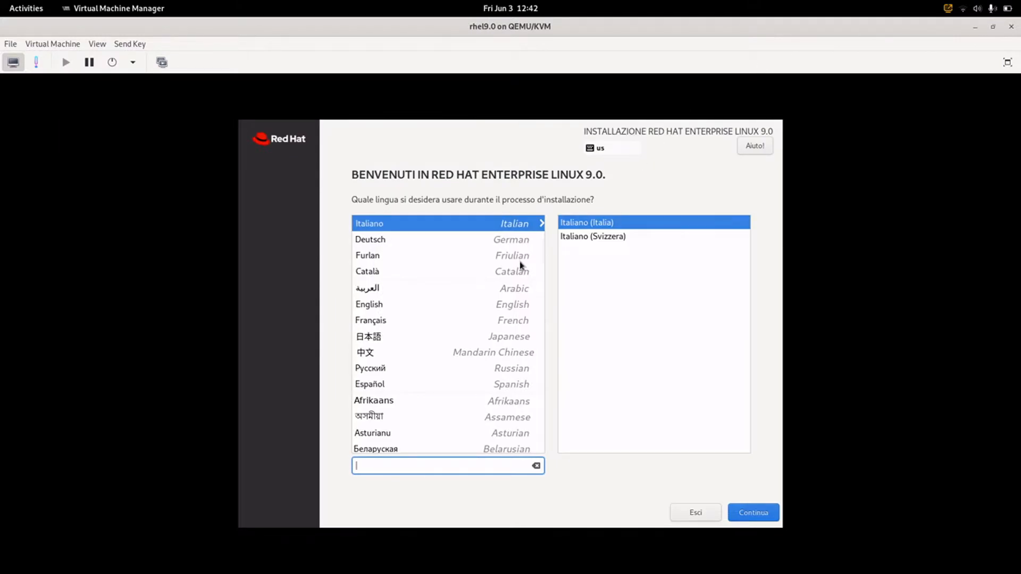
- Choose English for the installer and confirm automatic partitioning on the 40 GiB disk
click(397, 305)
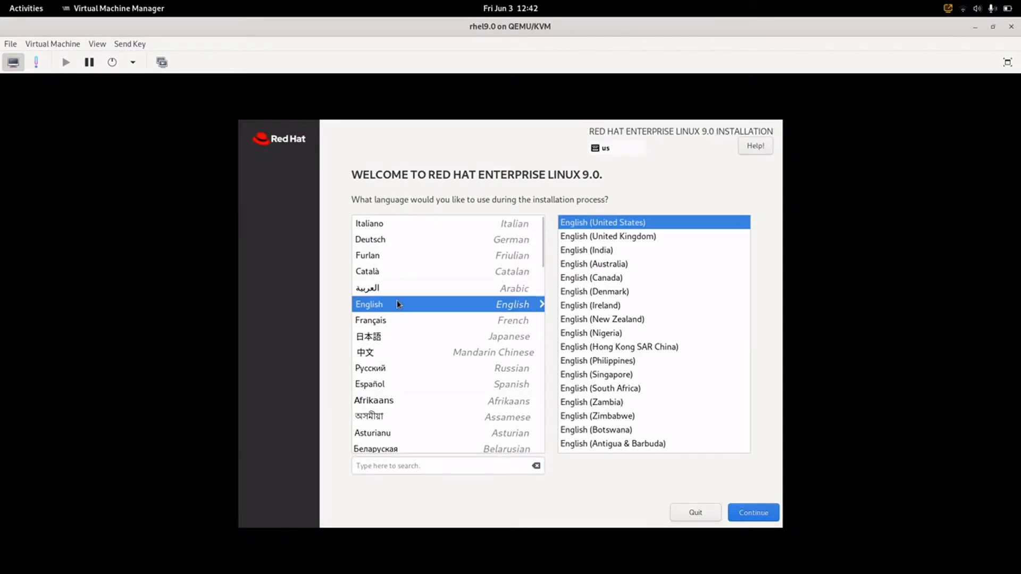
click(756, 515)
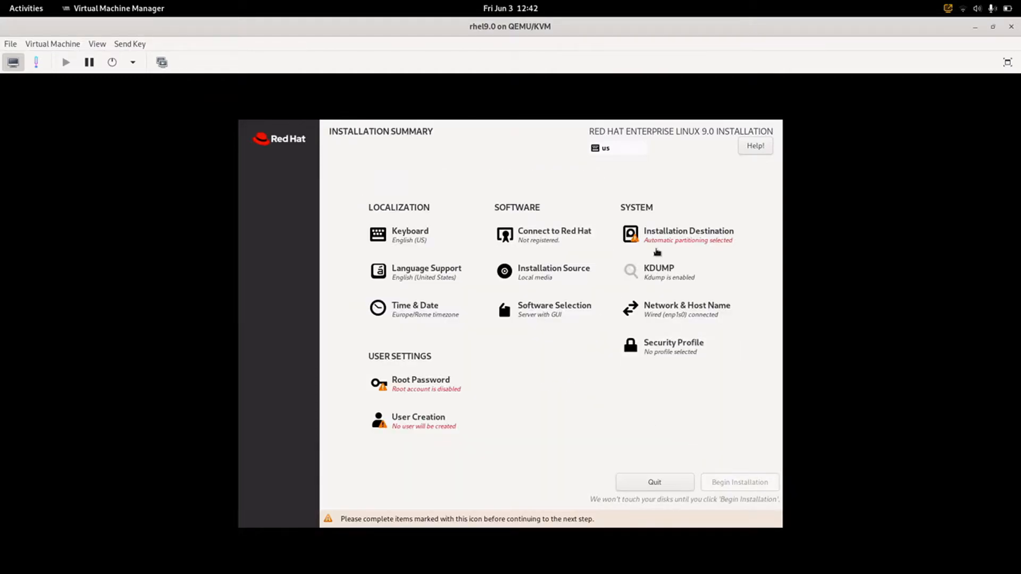
click(658, 242)
- Set the host name to 'rhel' in Network & Host Name and apply it
click(665, 311)
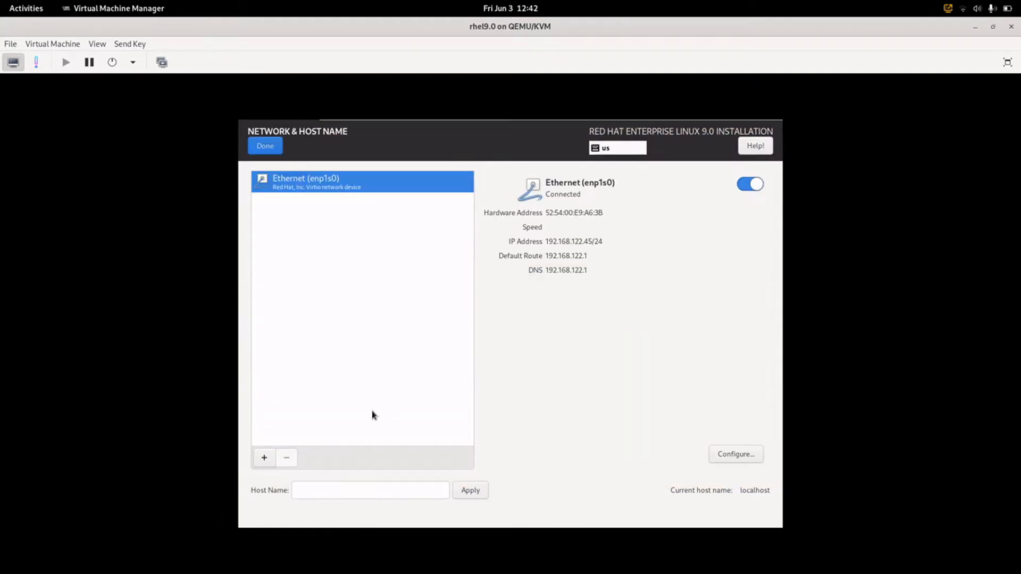
click(352, 491)
text(rhel)
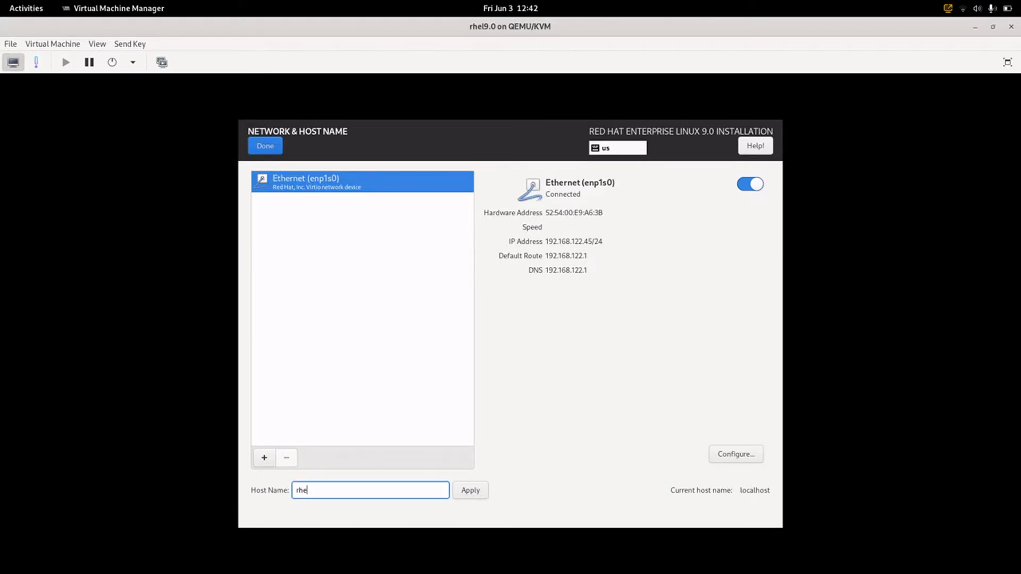
click(460, 490)
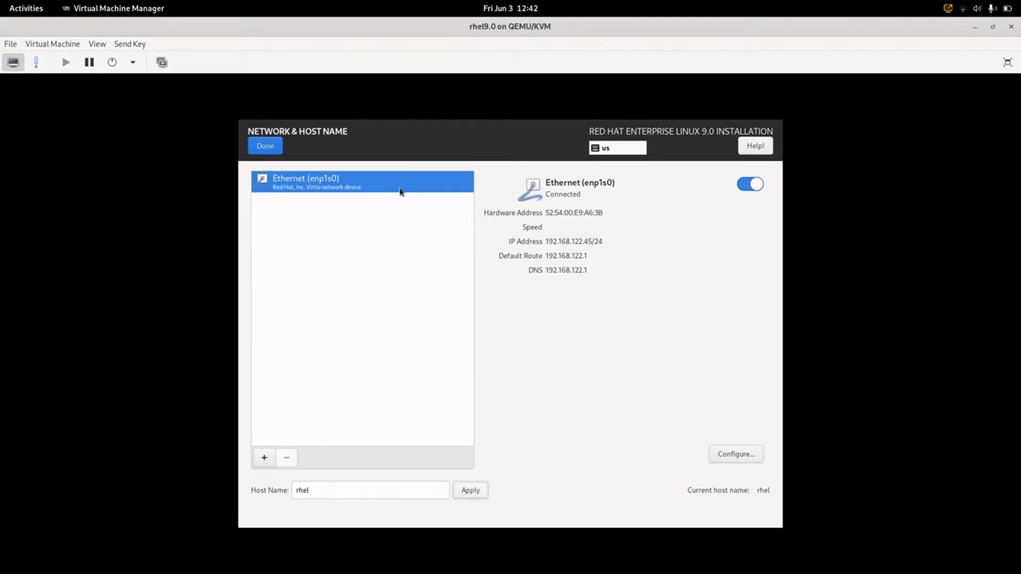
click(274, 149)
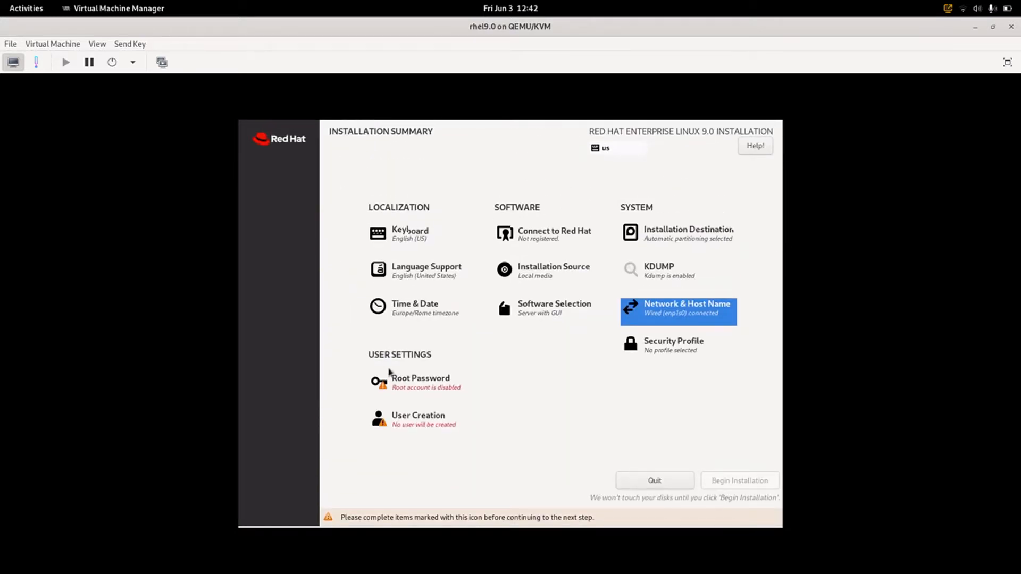
- Create an administrator user with the user's full name and password, accepting the weak-password warning
click(411, 428)
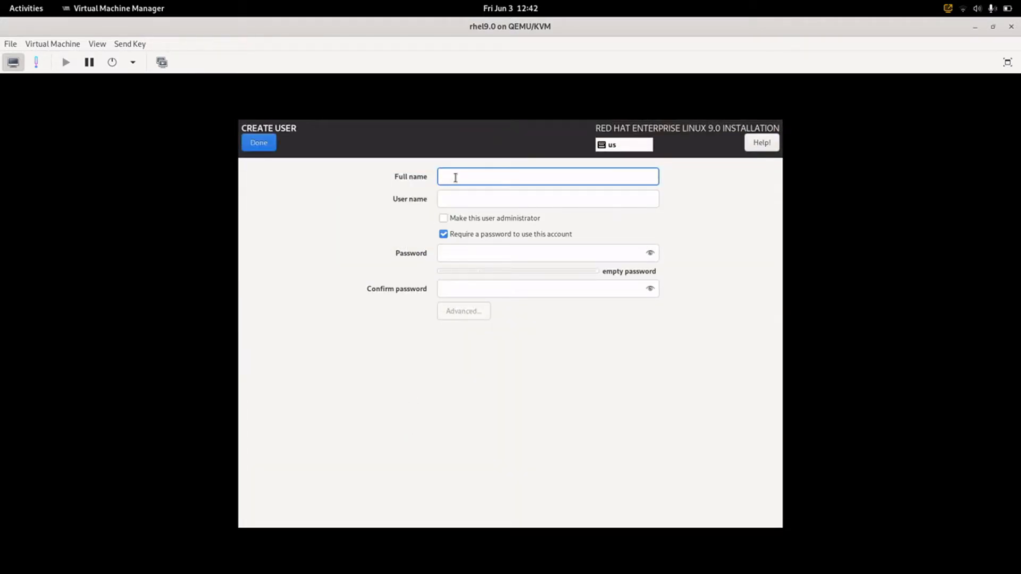
click(445, 219)
click(453, 179)
text(guneep)
click(456, 250)
text(12345678)
click(479, 290)
text(1234)
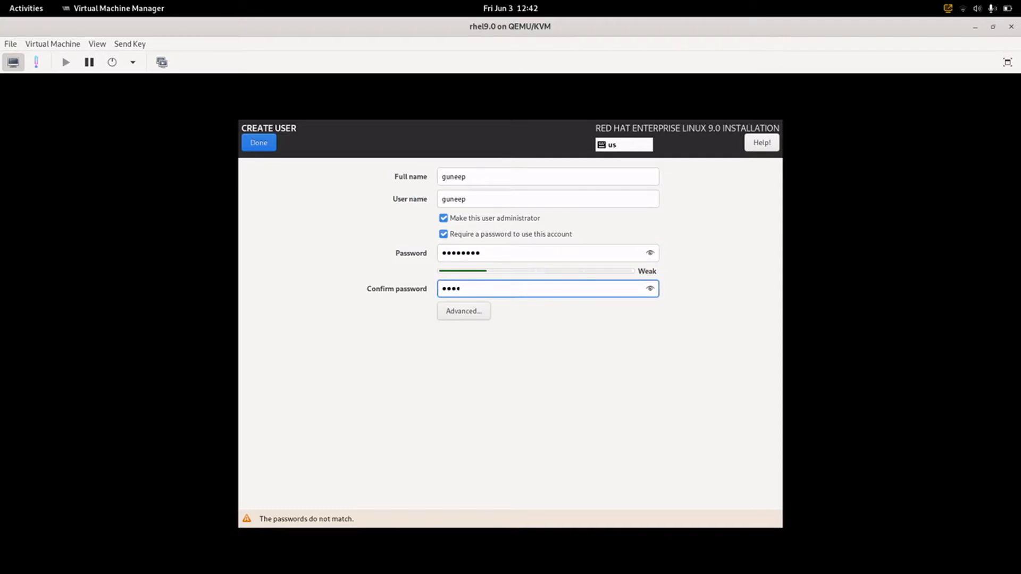
text(5678)
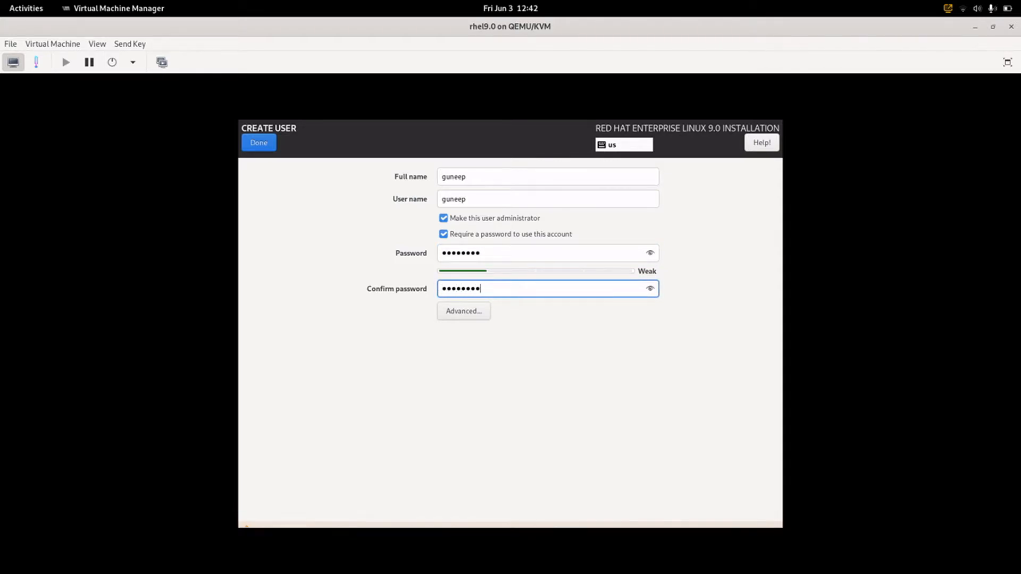
click(261, 146)
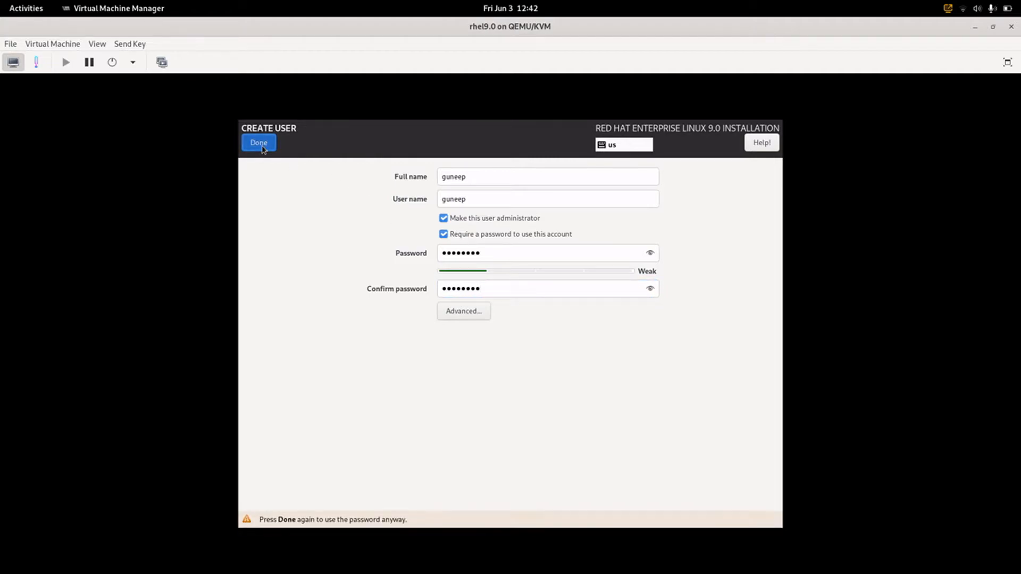
click(260, 145)
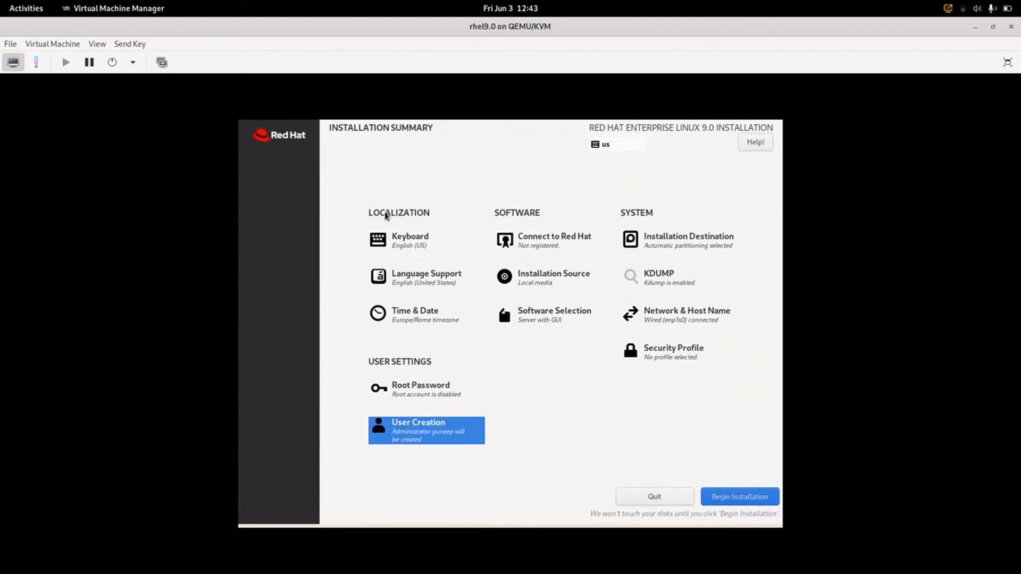
- Pick the HIPAA profile from the Security Profile list instead of CIS Level 2 Server
click(650, 355)
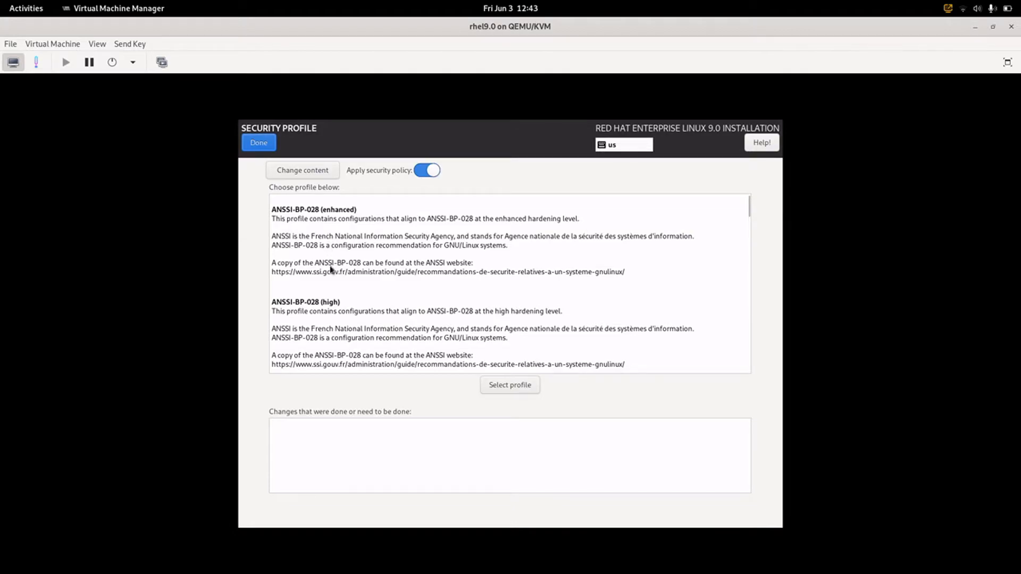
click(338, 341)
scroll(338, 342, down, 3)
scroll(338, 335, down, 6)
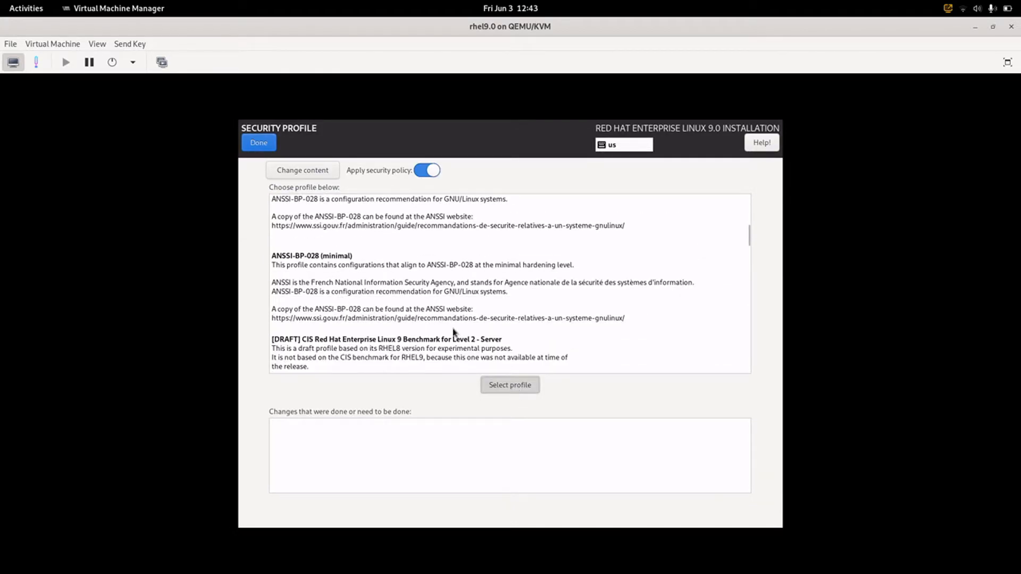
double_click(454, 333)
scroll(441, 330, down, 8)
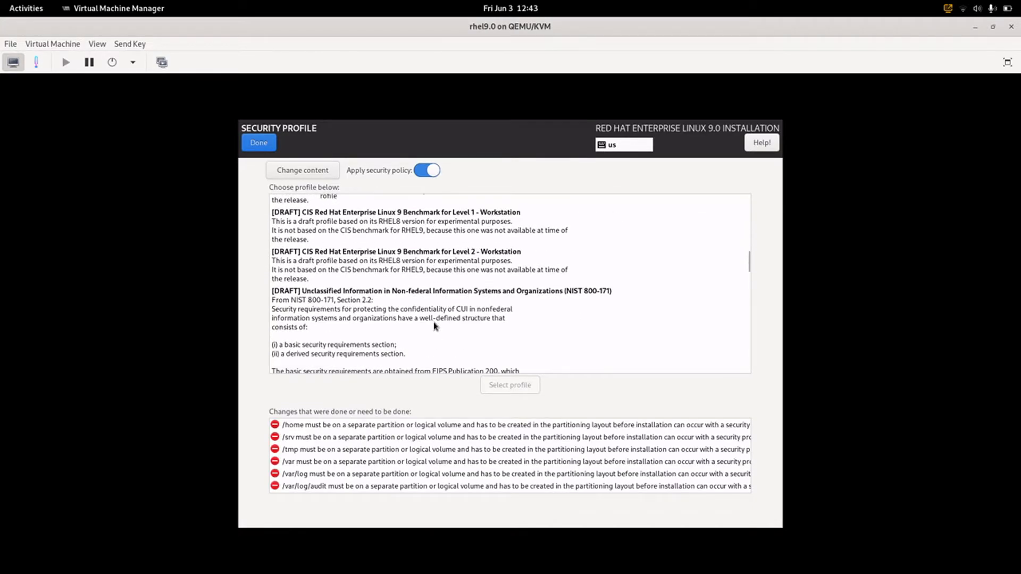
scroll(435, 325, down, 10)
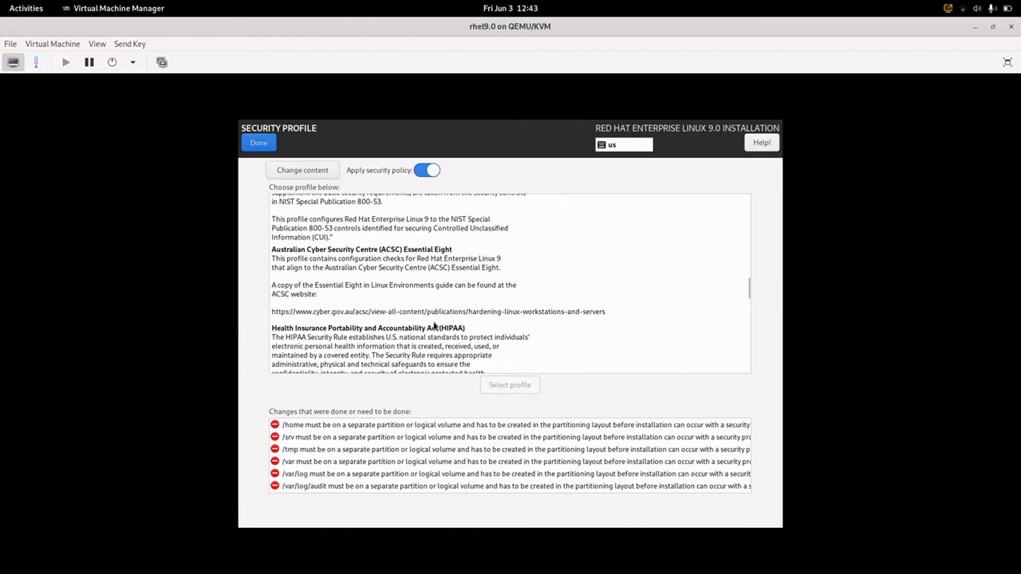
click(435, 325)
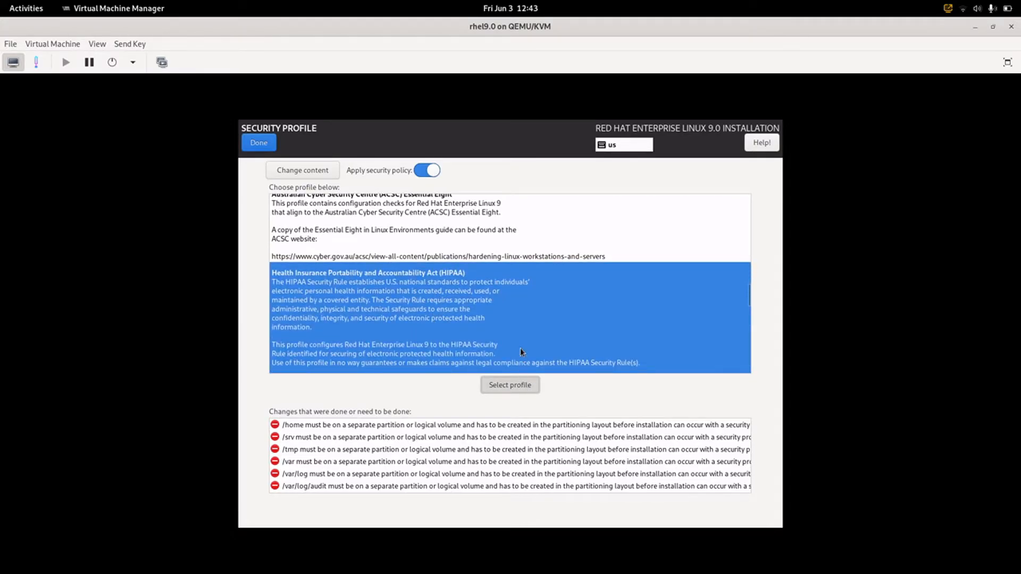
click(258, 144)
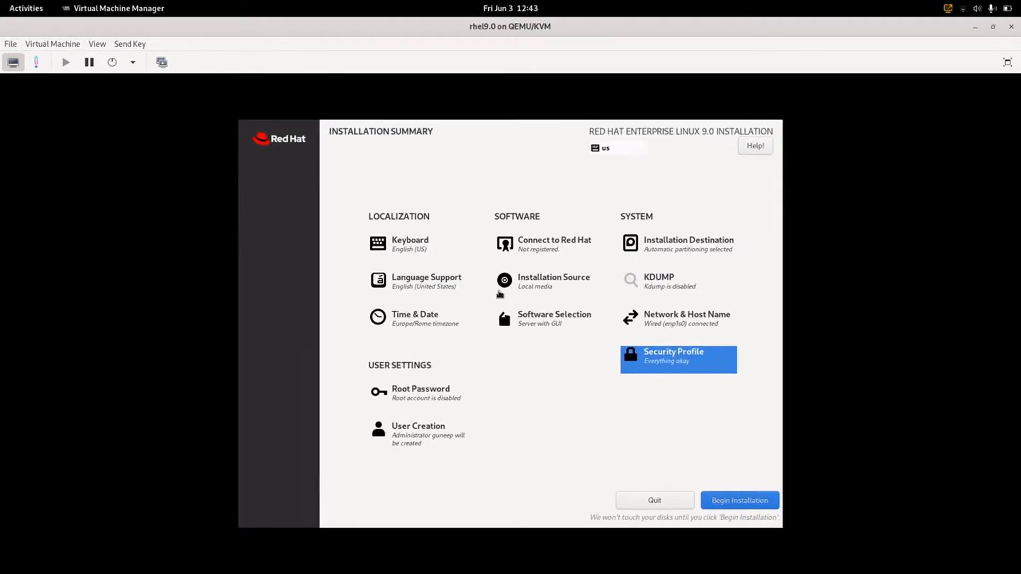
- Select Workstation with GNOME Applications, Internet Applications and Office Suite and Productivity add-ons
click(514, 318)
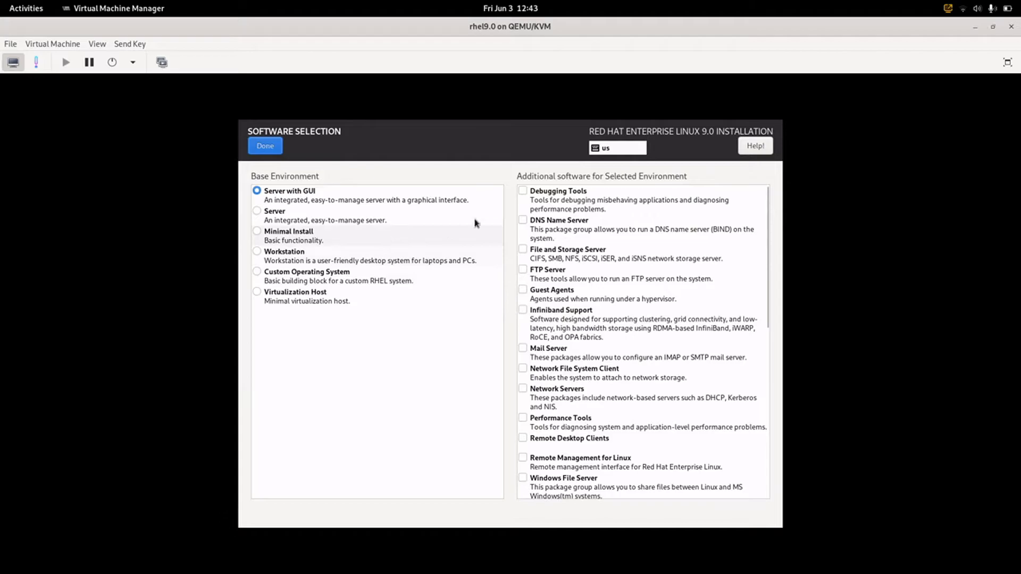
click(318, 255)
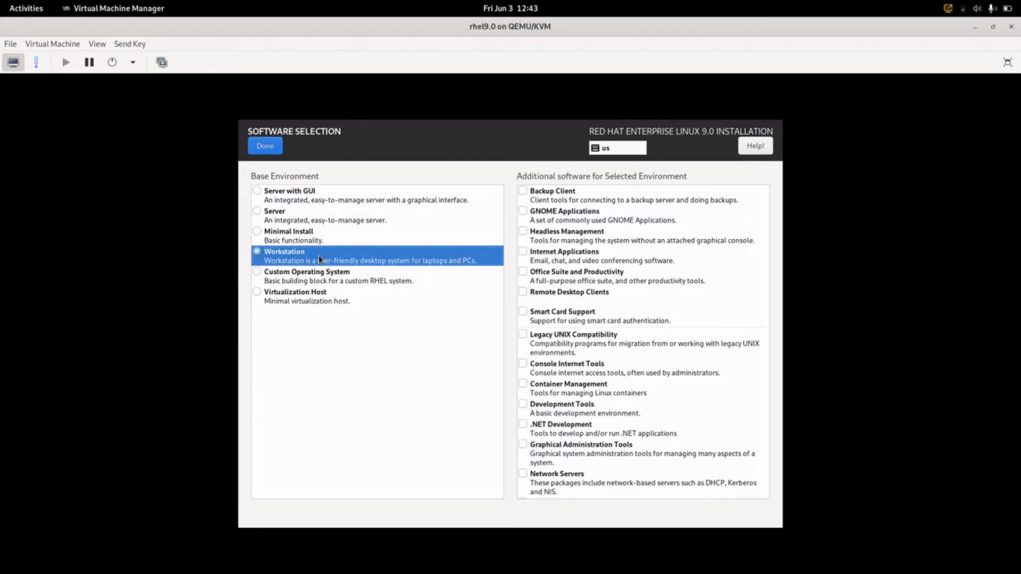
click(524, 212)
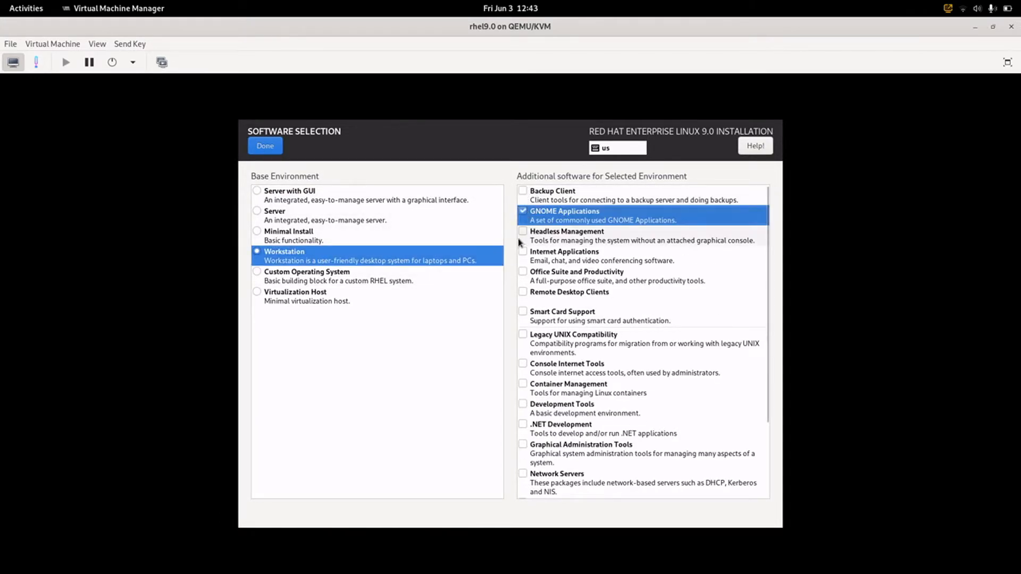
click(523, 254)
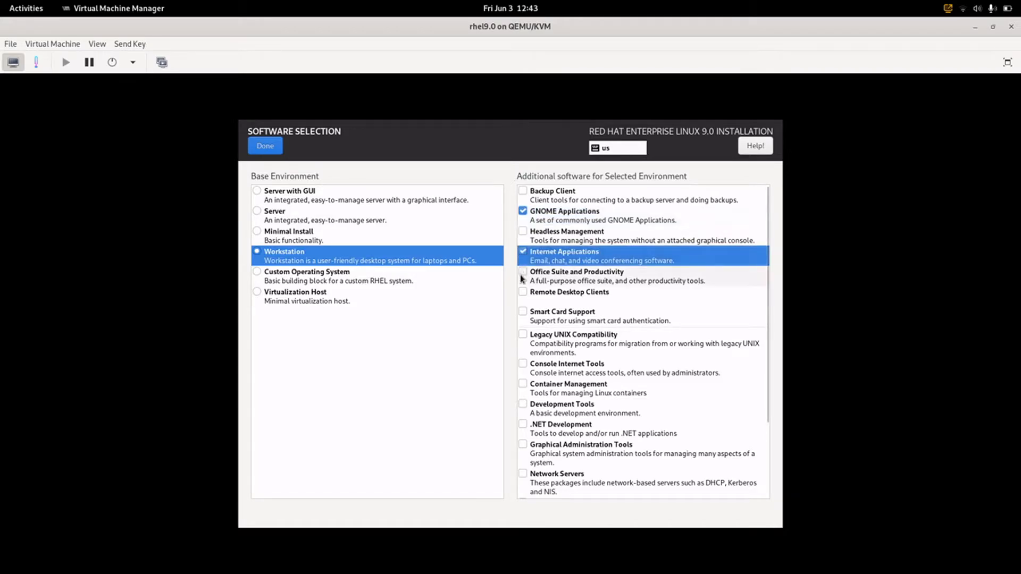
click(521, 273)
scroll(537, 407, down, 3)
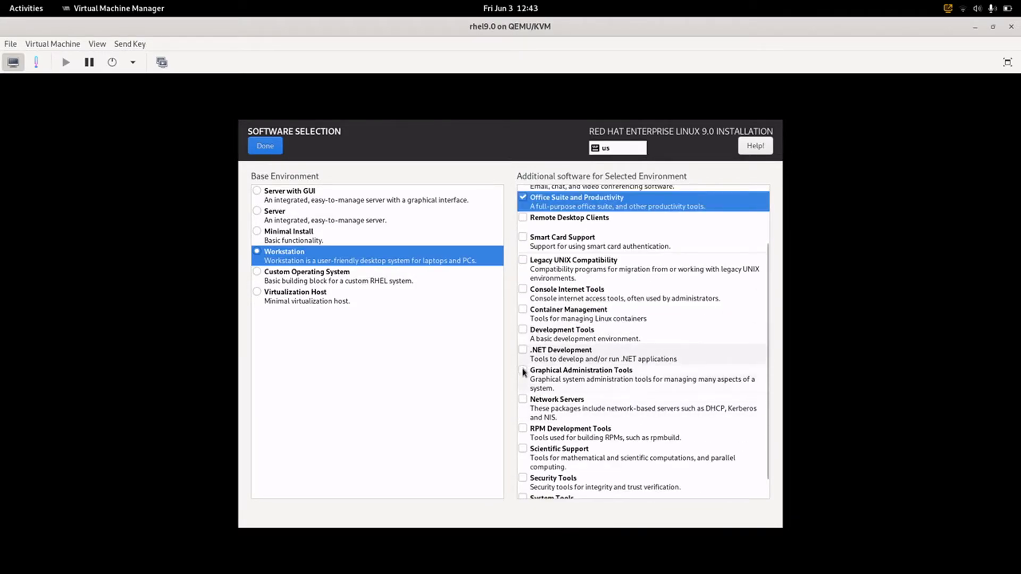
scroll(524, 375, down, 1)
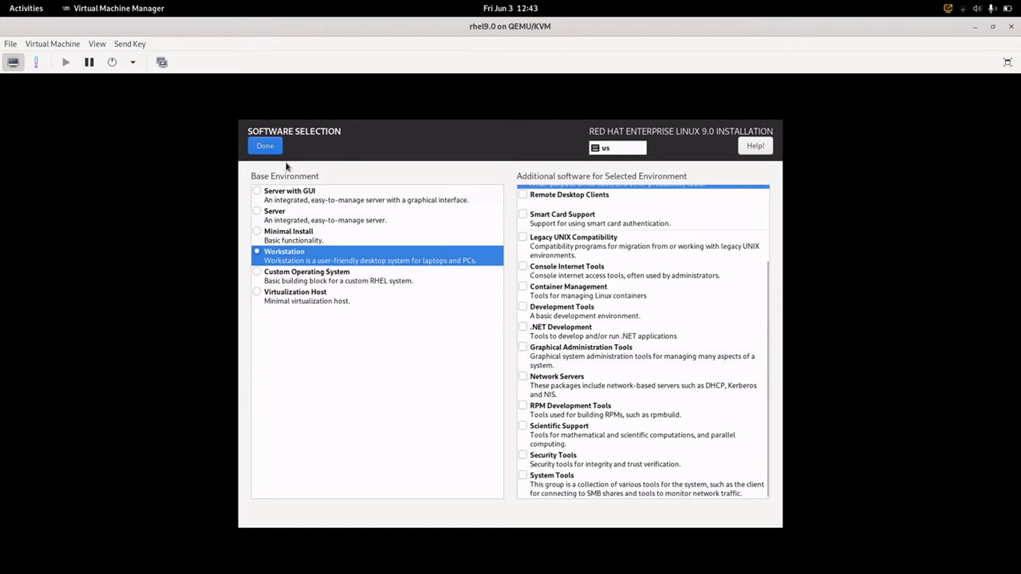
click(267, 153)
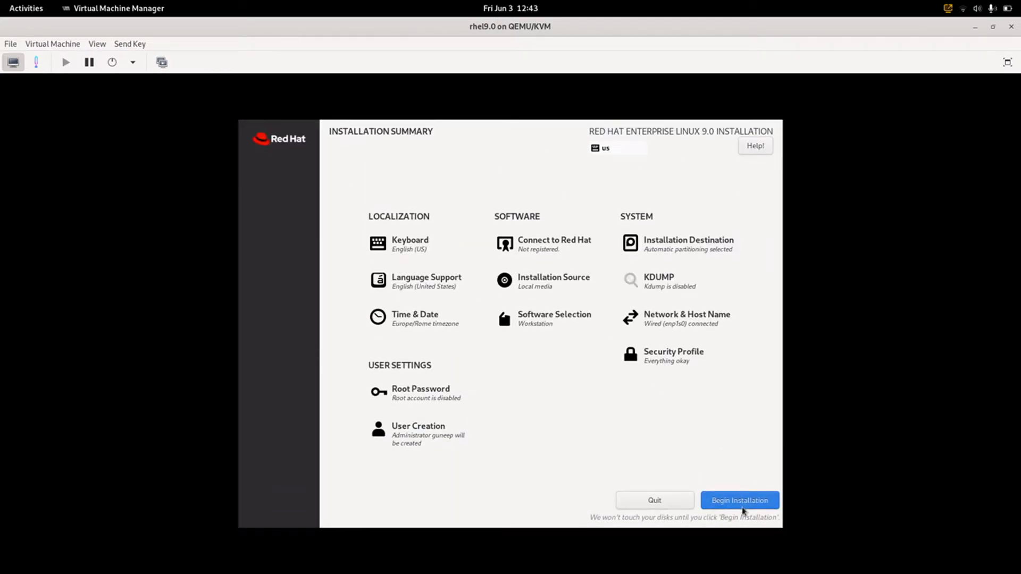
- Set the timezone to Asia/Dhaka by picking Bangladesh on the map
click(441, 325)
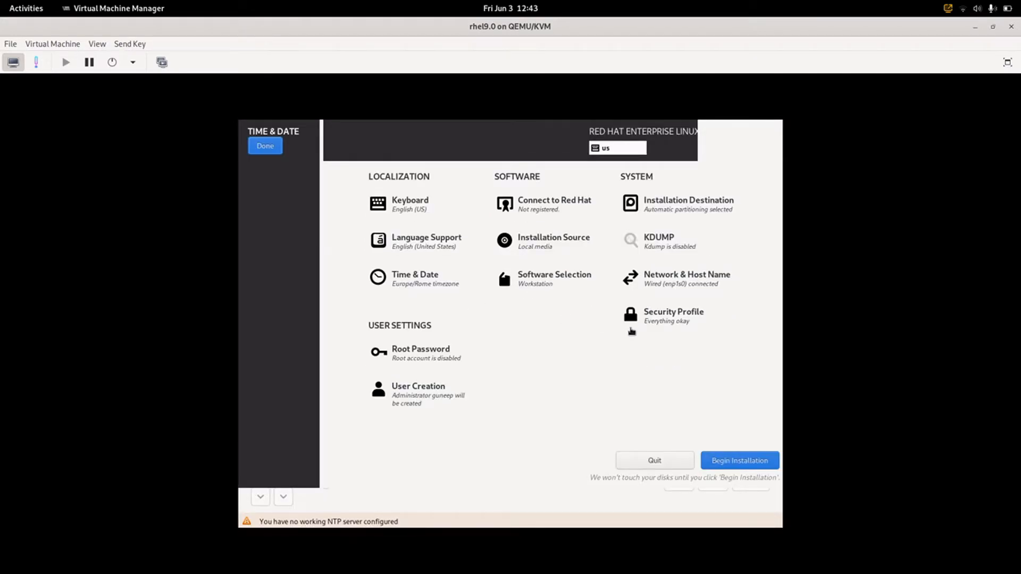
click(625, 330)
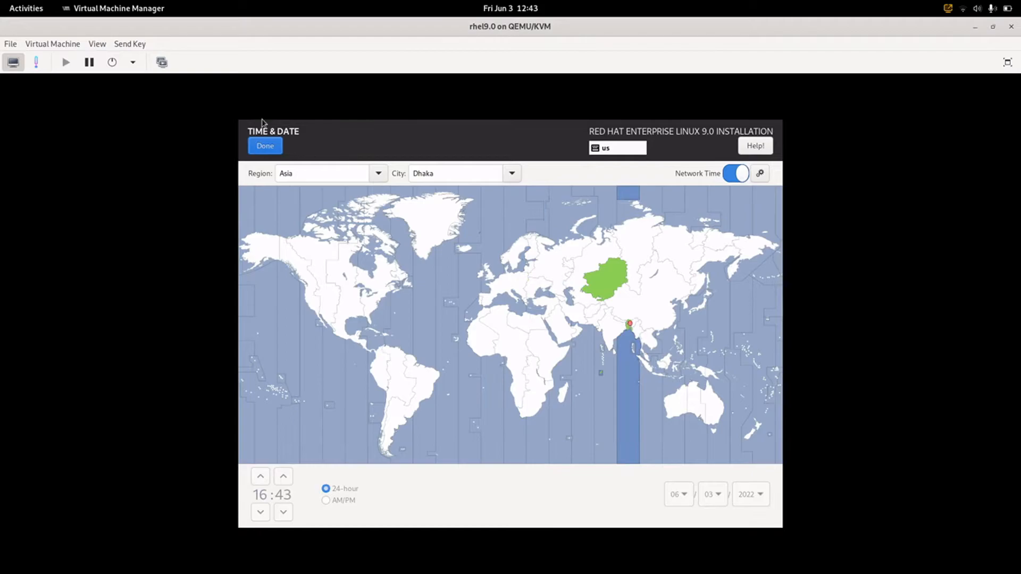
click(265, 147)
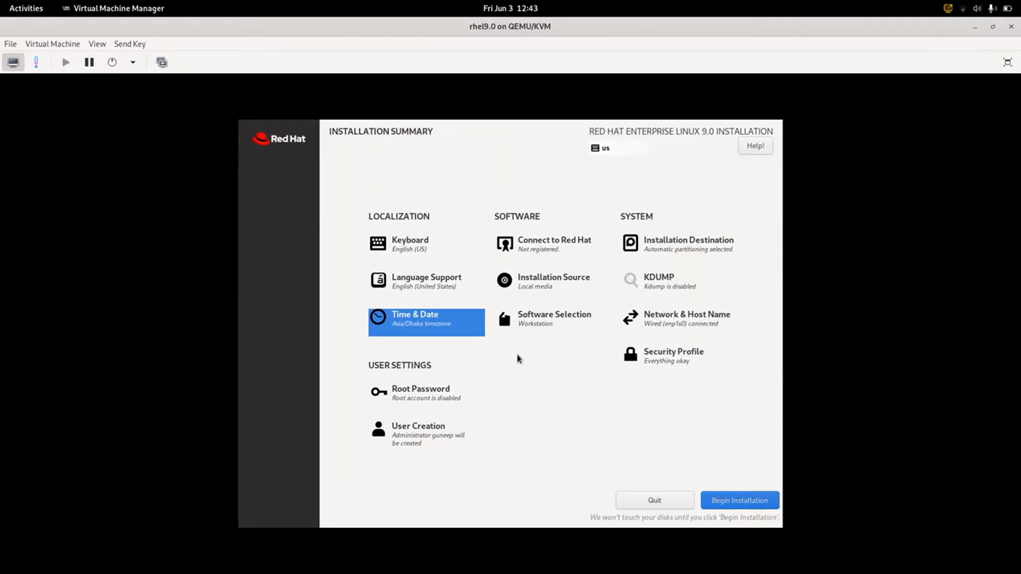
- Keep English (United States) as the only language support, removing English (India)
click(407, 276)
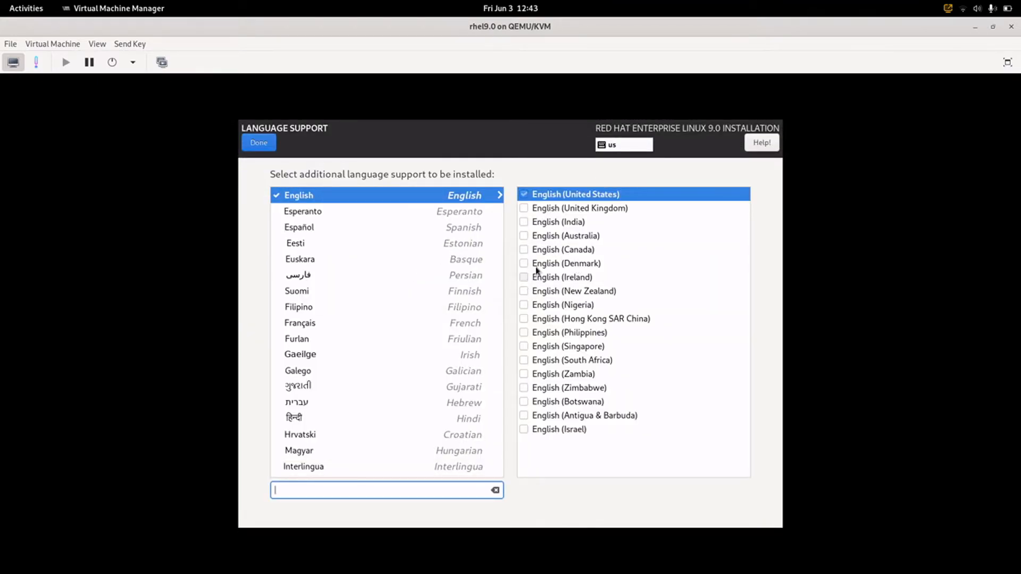
click(522, 223)
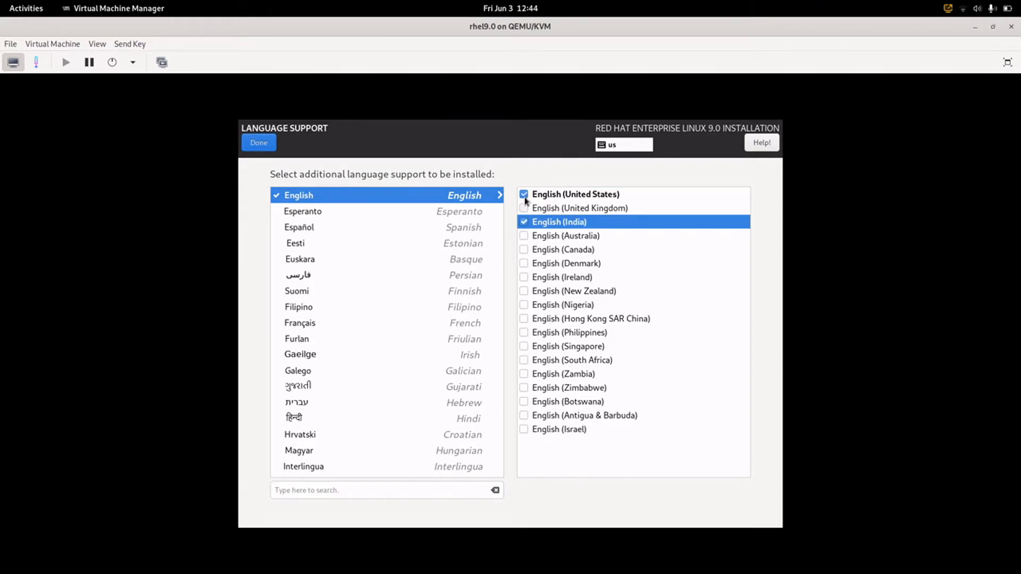
click(525, 196)
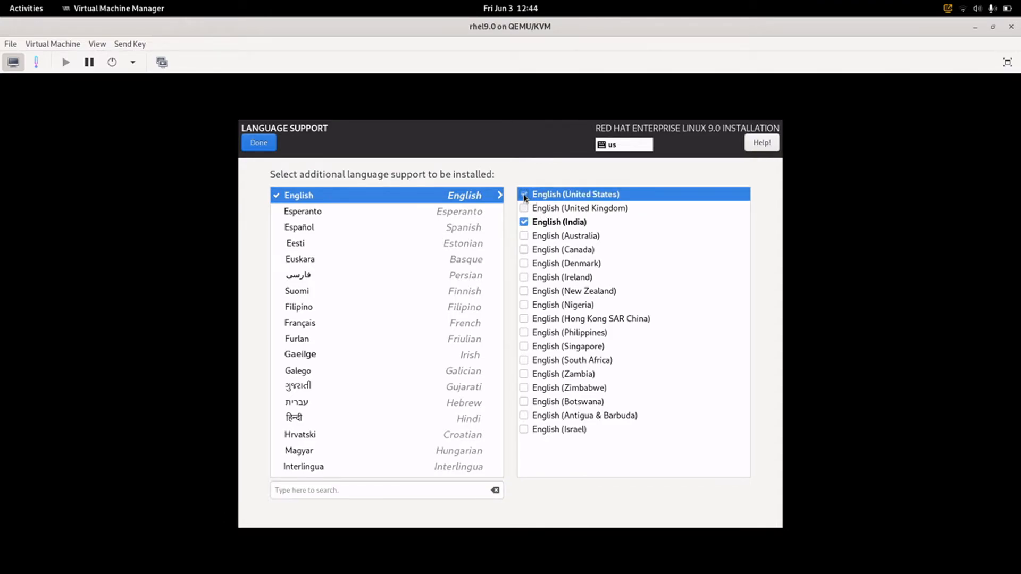
click(524, 221)
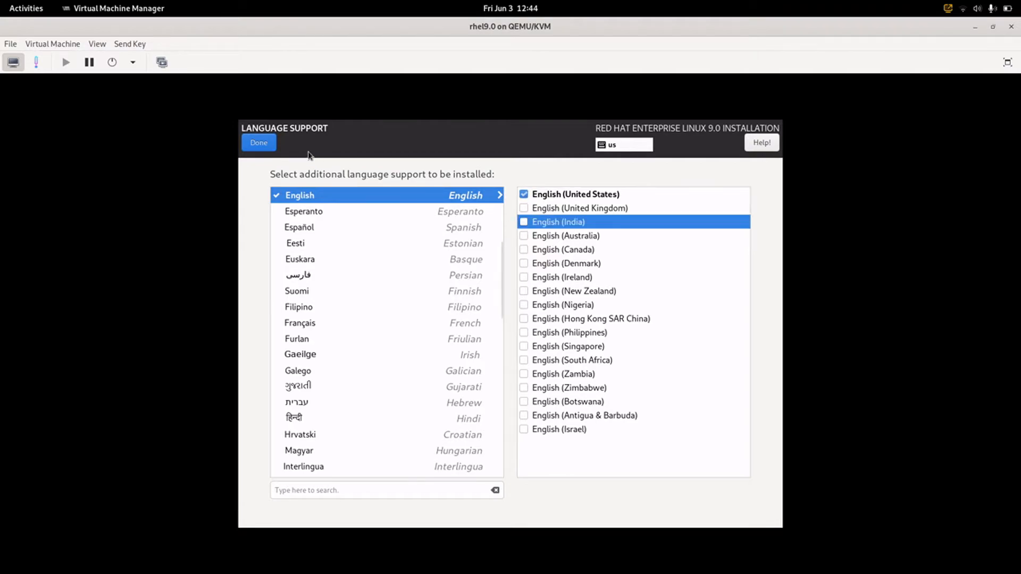
click(265, 152)
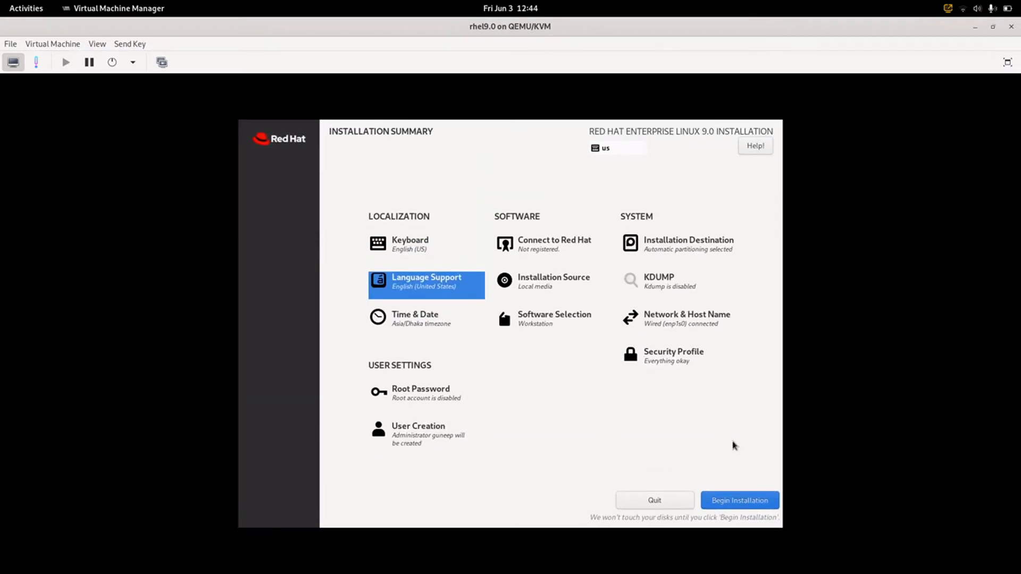
- Begin the installation from the Installation Summary
click(741, 511)
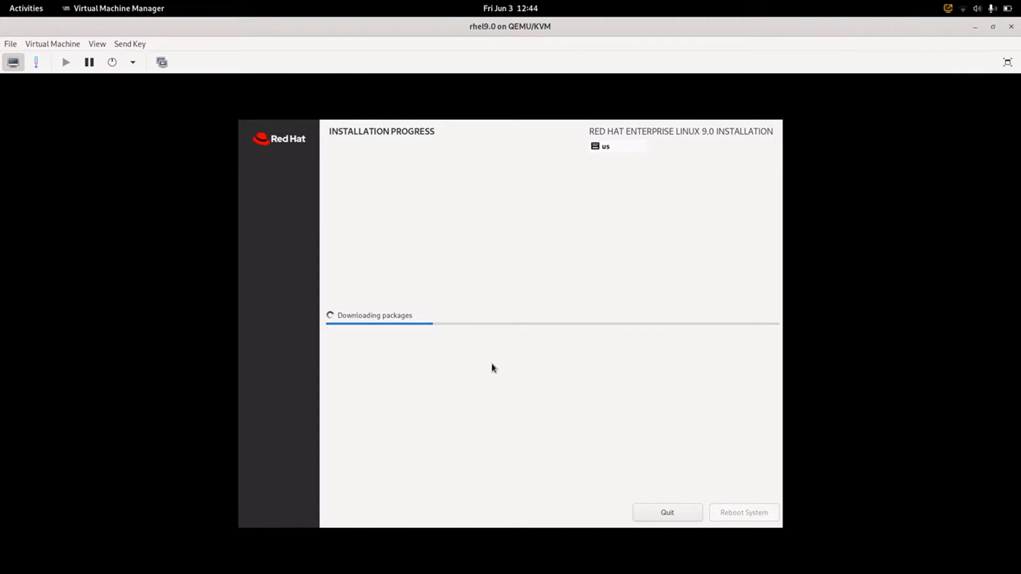
- Reboot the guest once the installation reports Complete!
mouse_move(1, 2)
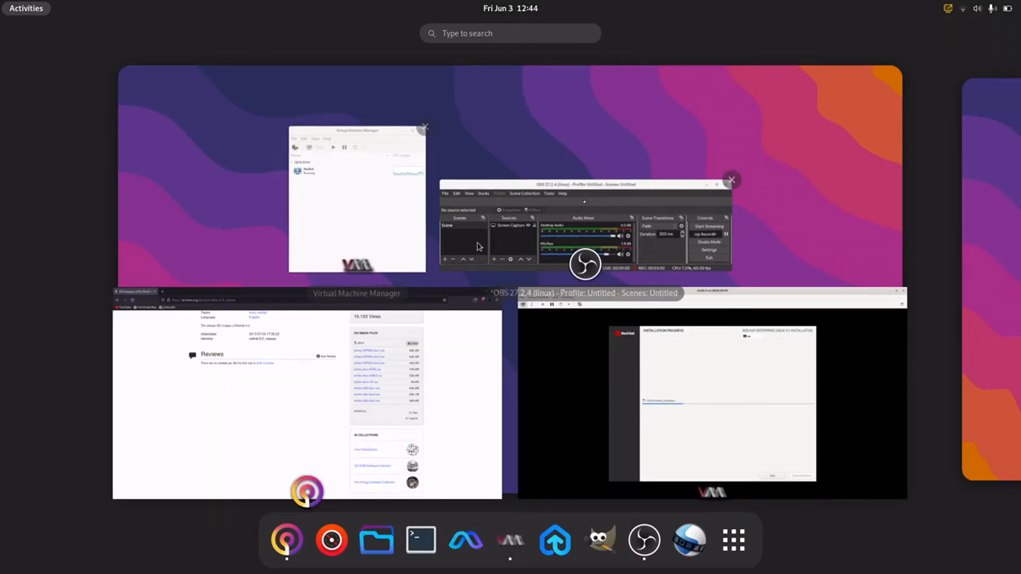
click(558, 234)
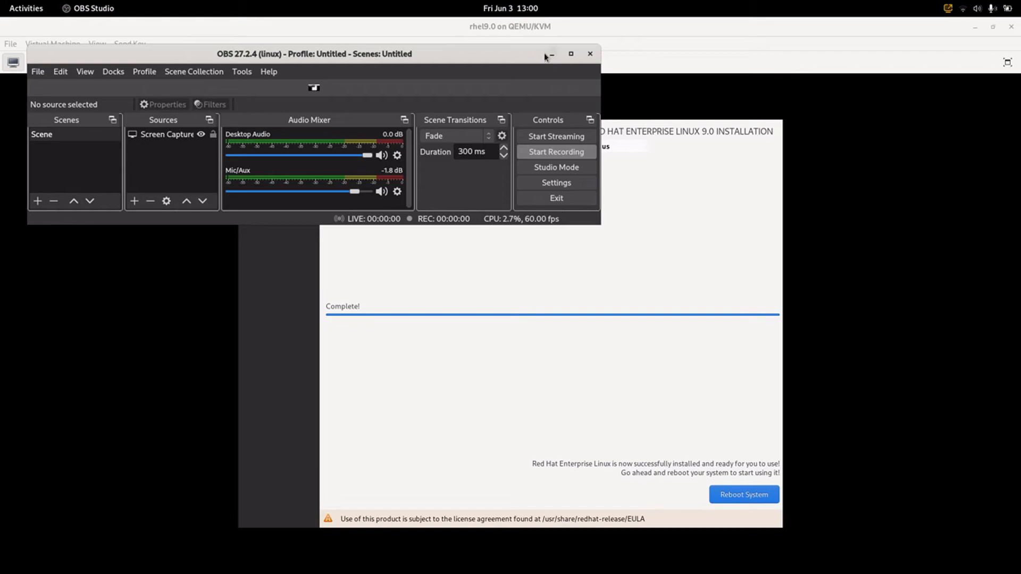
click(552, 54)
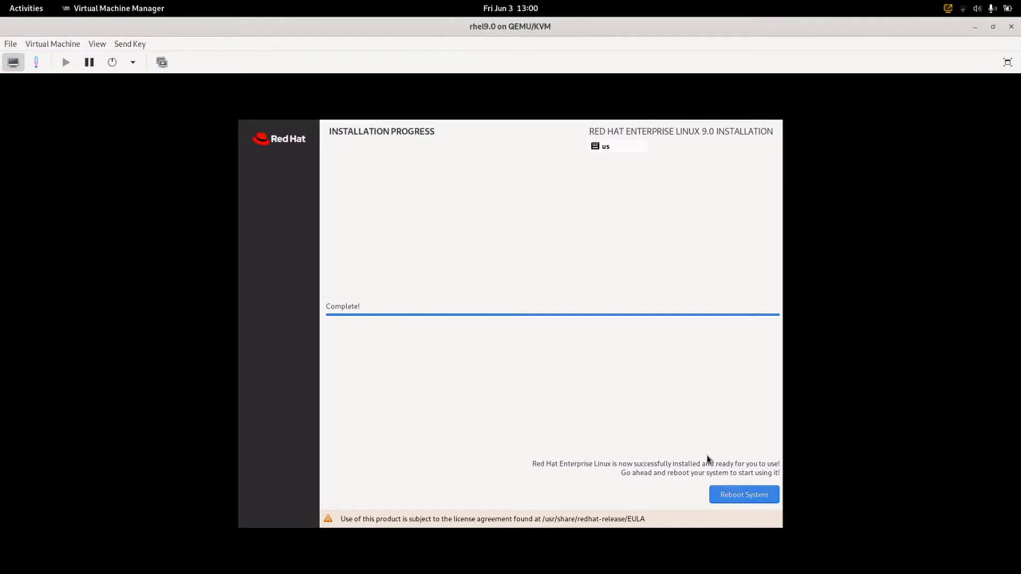
click(744, 494)
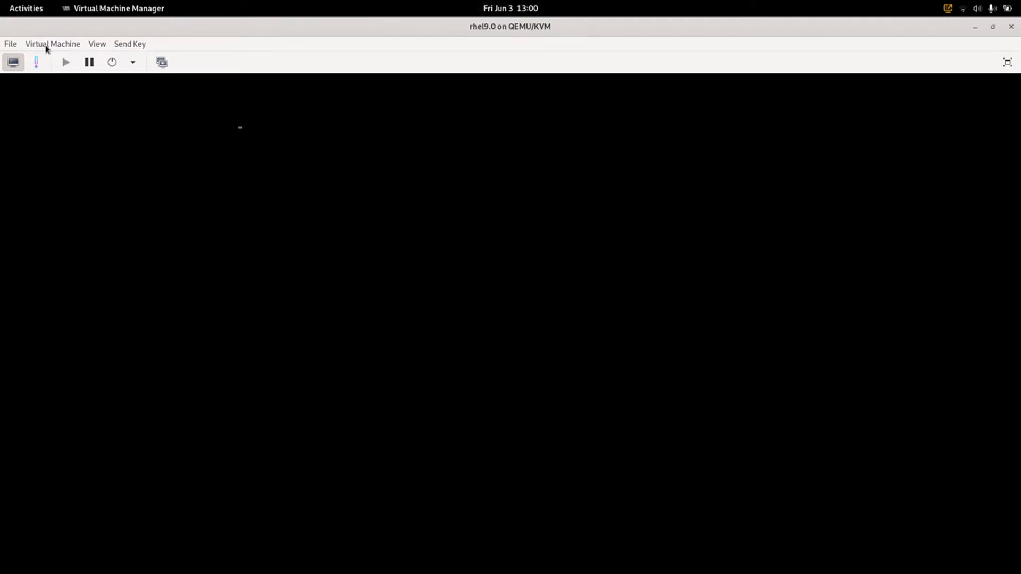
- Empty the SATA CDROM 1 source path in the VM details and apply it
click(99, 46)
click(109, 73)
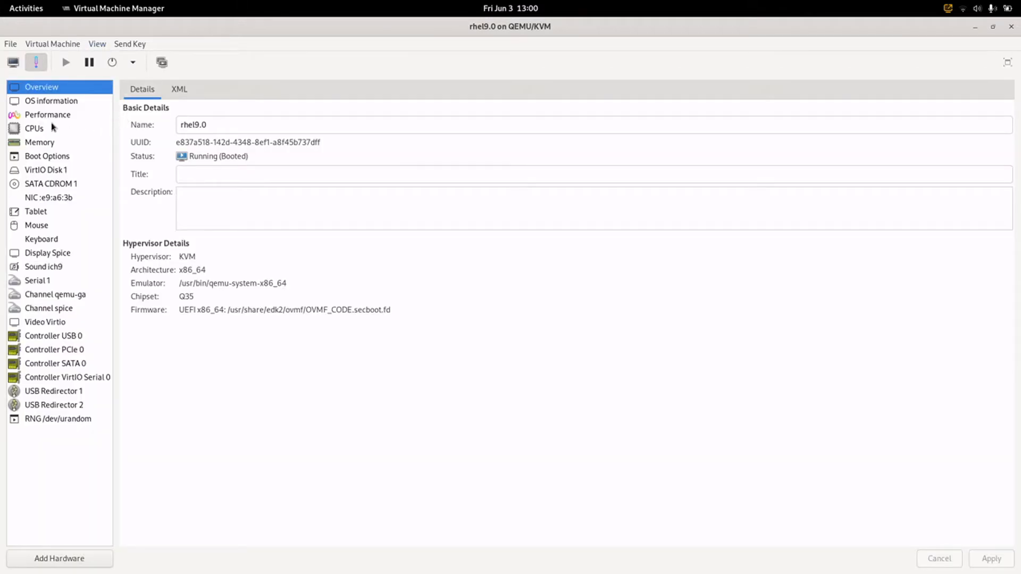
click(48, 183)
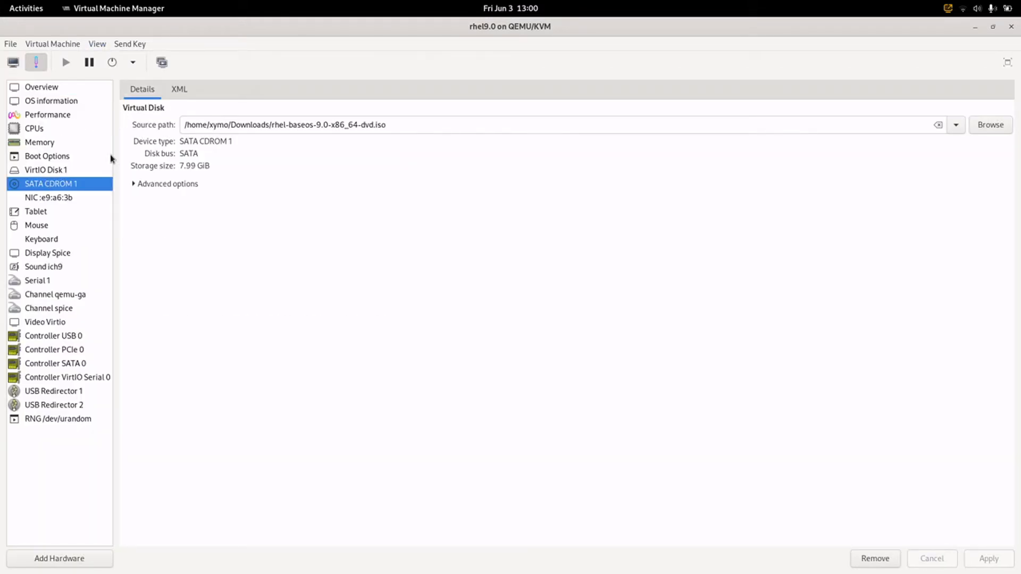
click(938, 127)
click(988, 558)
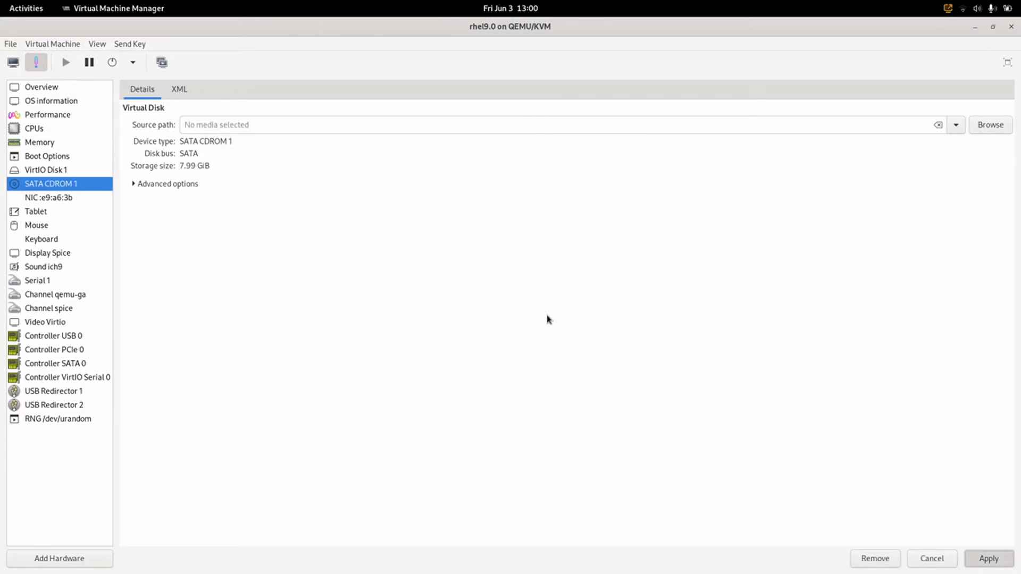
- Return to the console and Force Off the VM
click(97, 44)
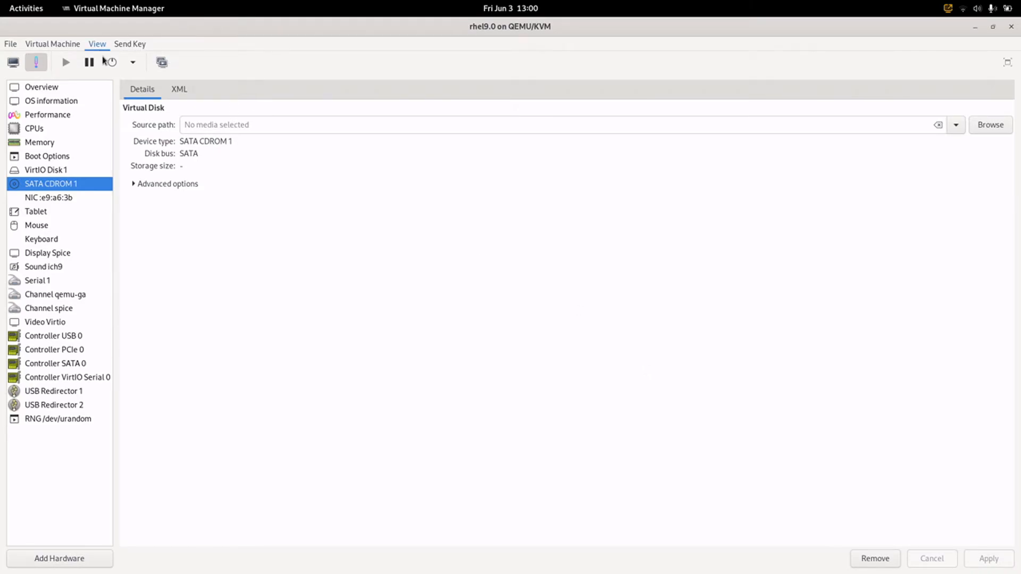
click(105, 60)
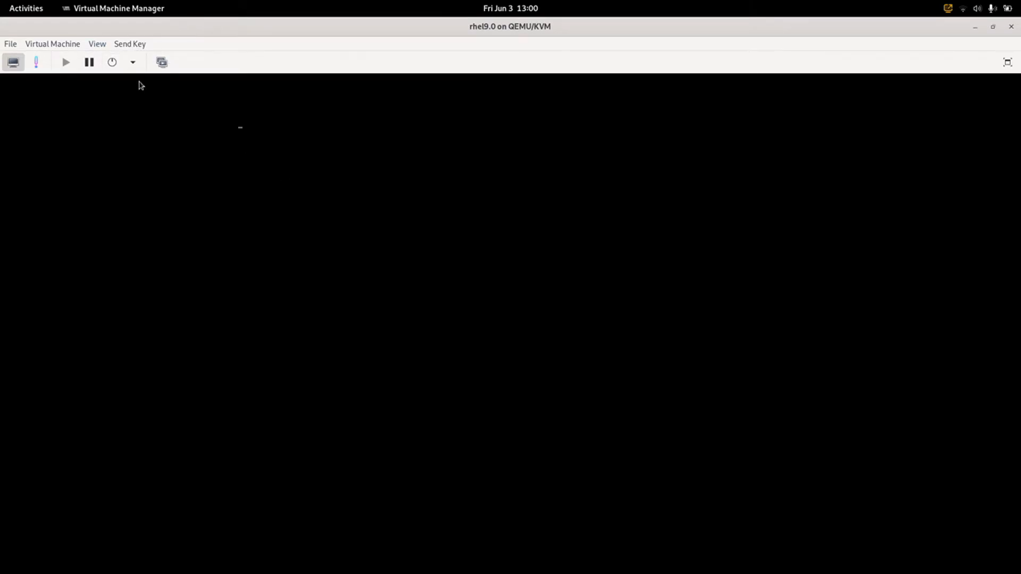
click(133, 62)
click(141, 122)
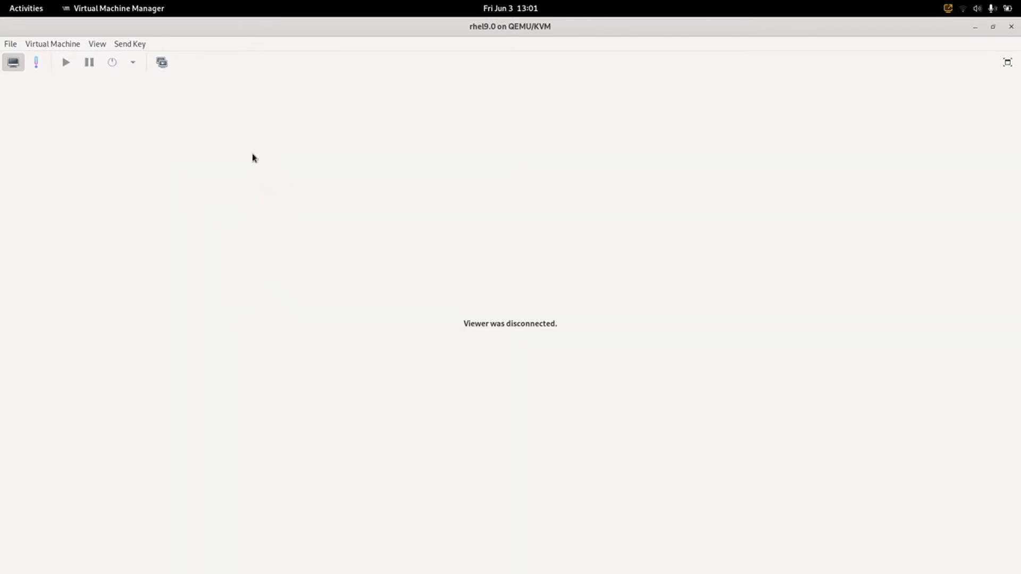
- Run the VM so it boots from disk to the login screen
click(65, 62)
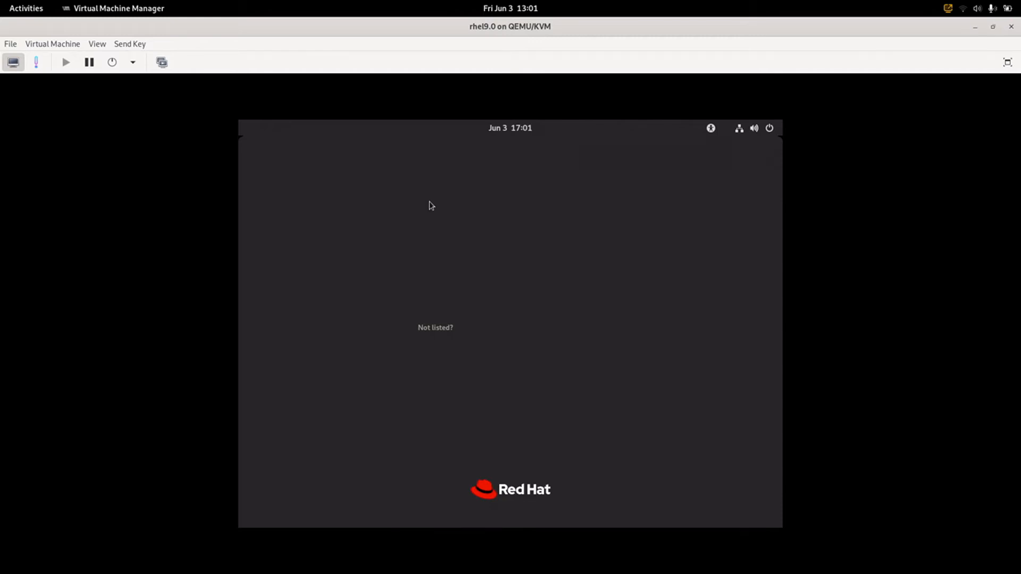
- Log in as the new user with the account password, then close the System Not Registered notice
click(464, 308)
text(••••••)
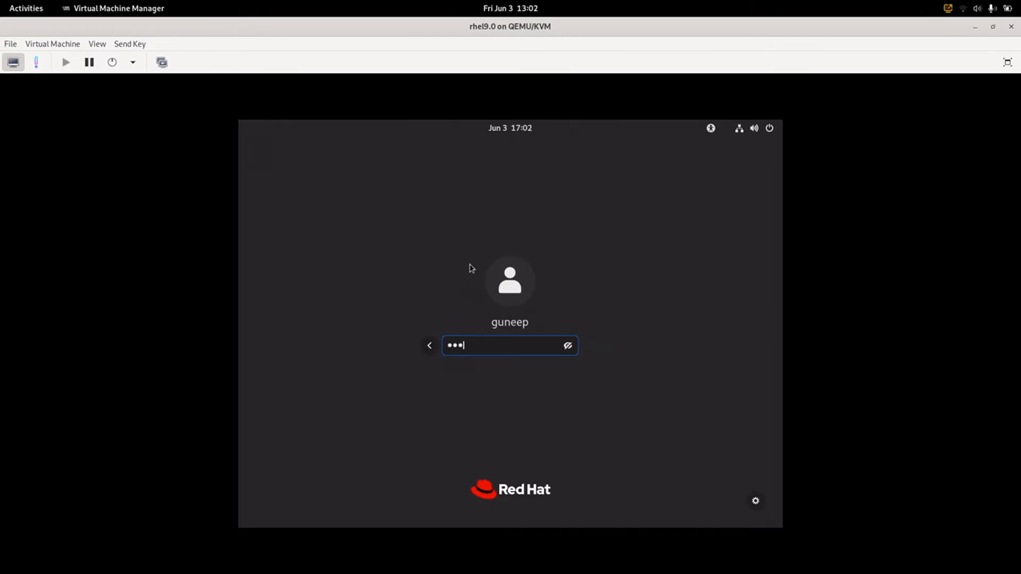
text(••)
click(755, 501)
click(756, 501)
key(Return)
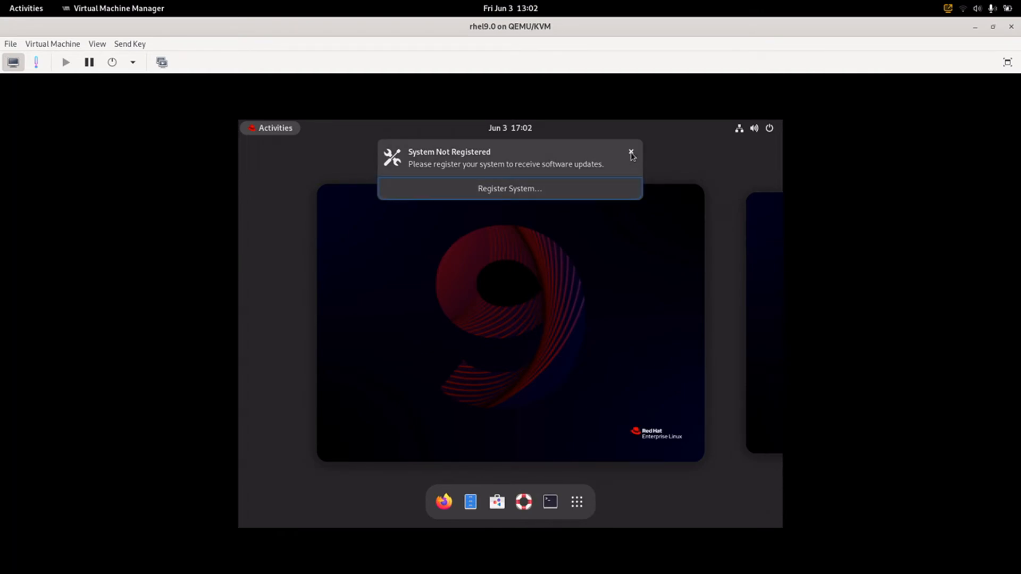
click(632, 153)
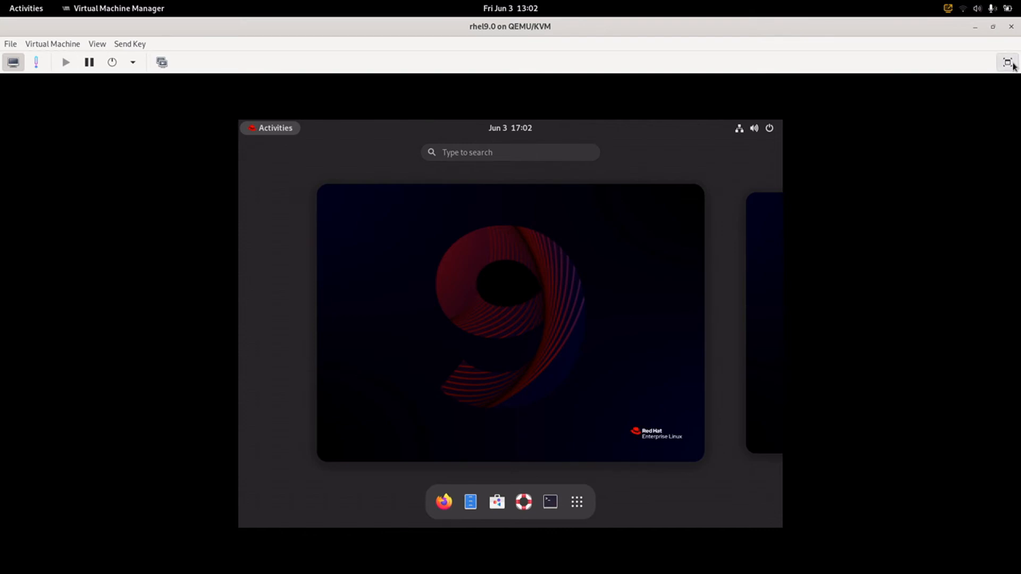
- Show the guest fullscreen and set its GNOME display resolution to 1920 × 1080 (16:9), keeping the change
click(1007, 62)
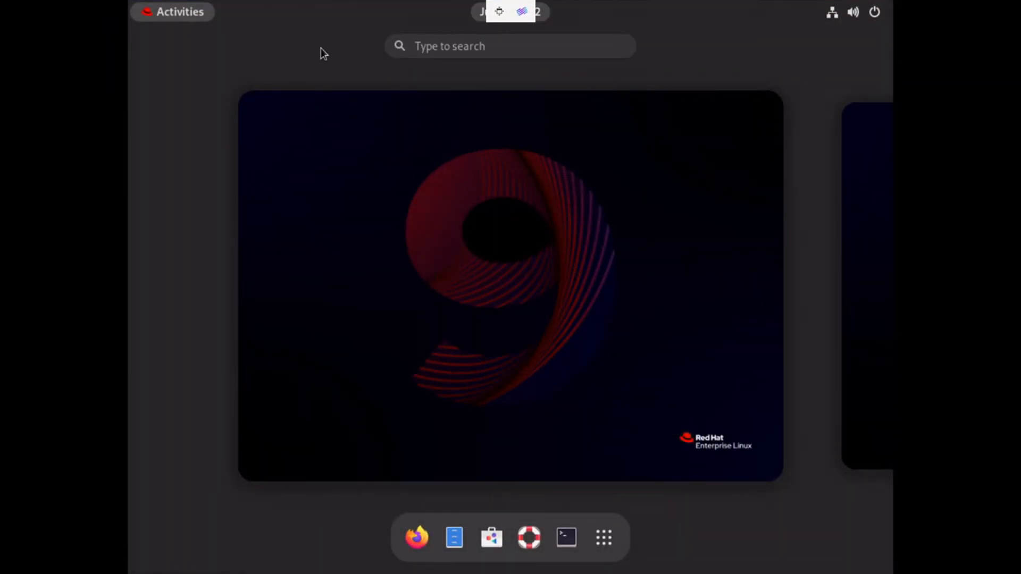
click(860, 15)
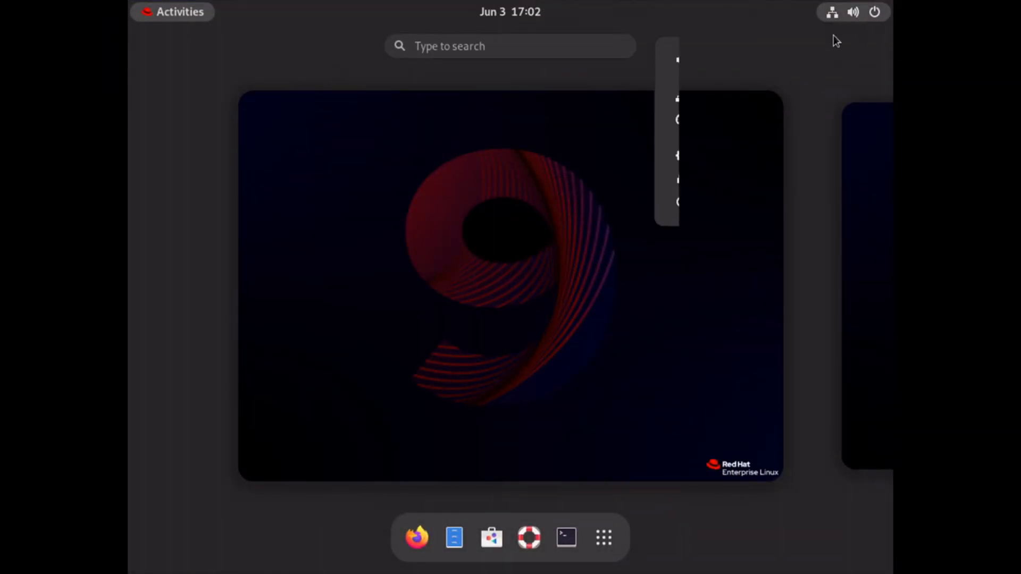
click(726, 157)
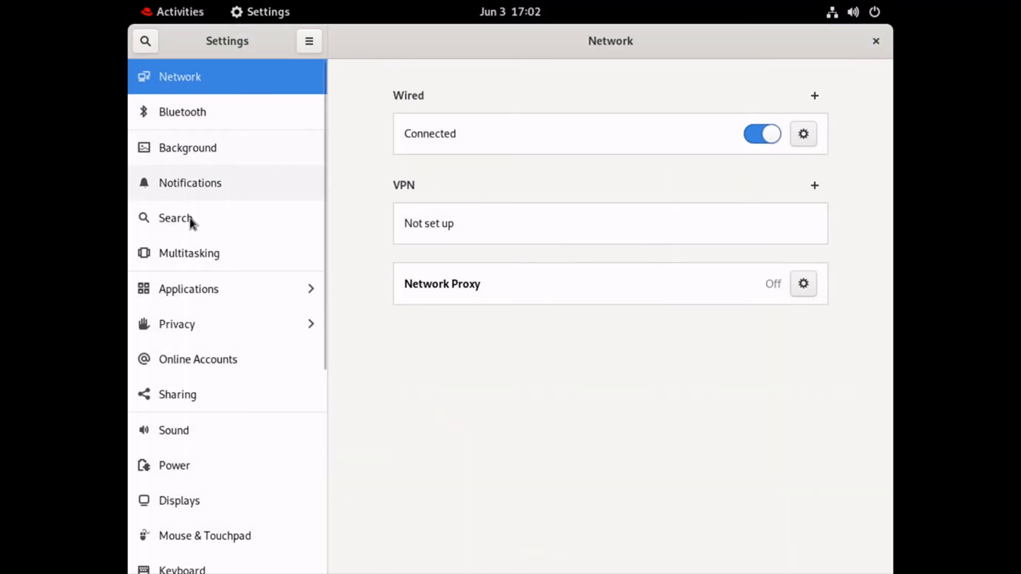
click(216, 499)
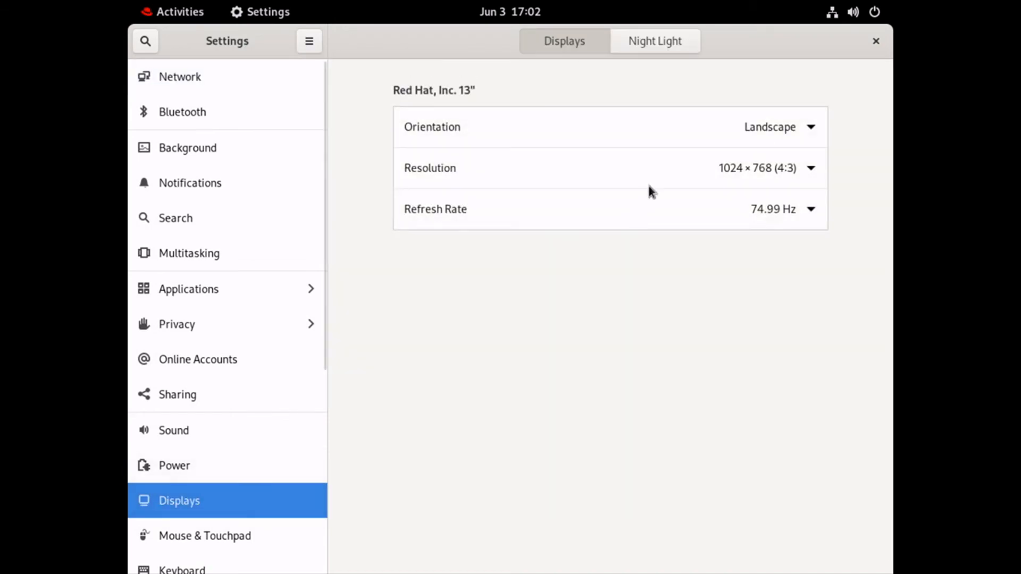
click(684, 173)
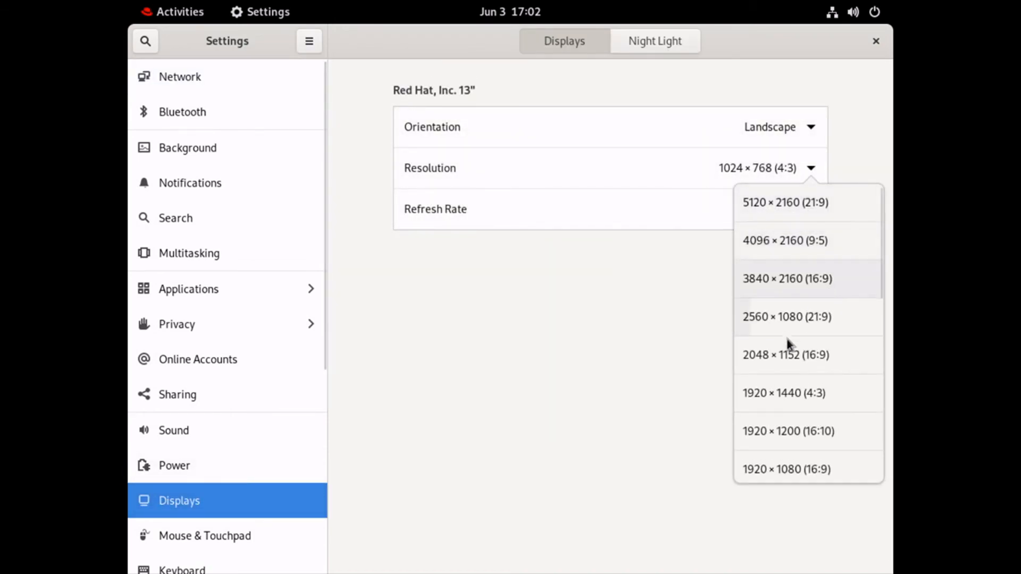
click(787, 469)
click(862, 41)
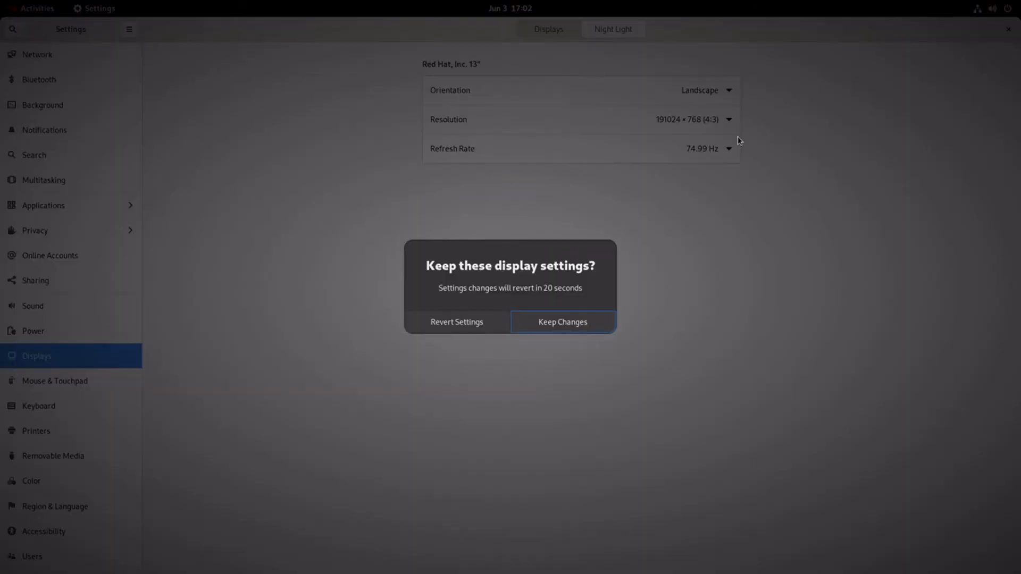
click(585, 330)
click(1009, 30)
click(36, 9)
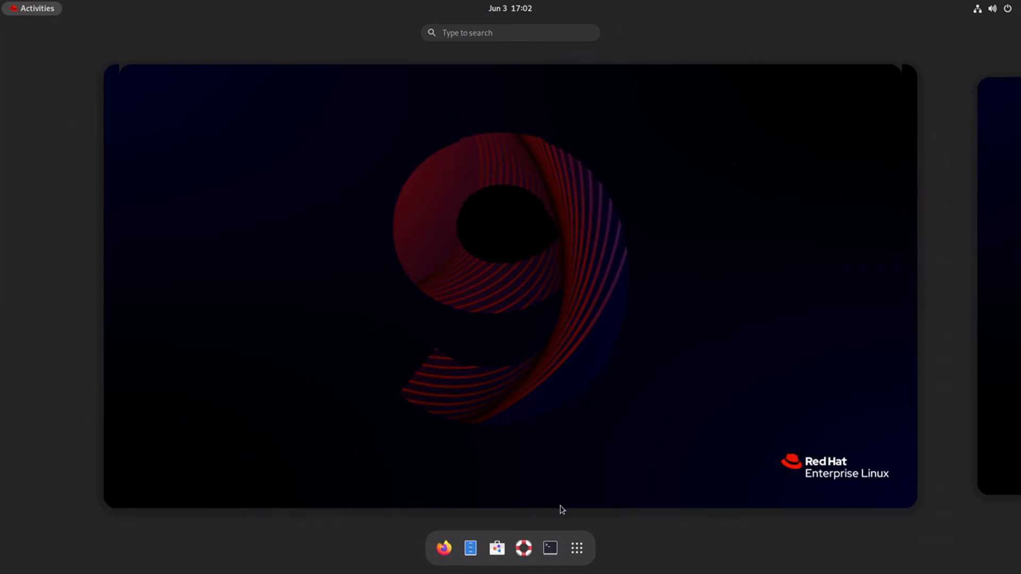
- Remove Help from the dash favourites and launch the Software app
right_click(532, 540)
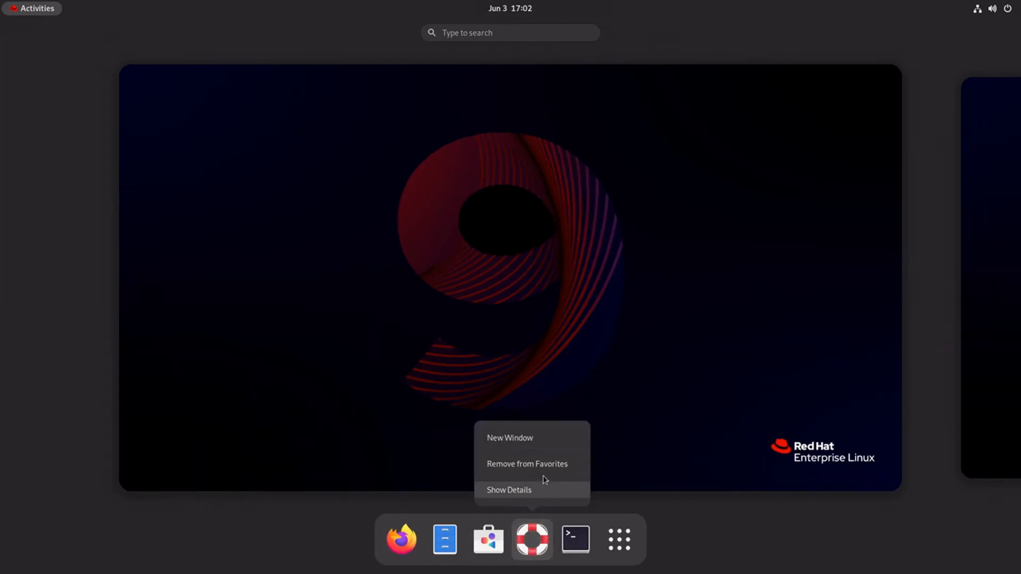
click(543, 464)
click(509, 531)
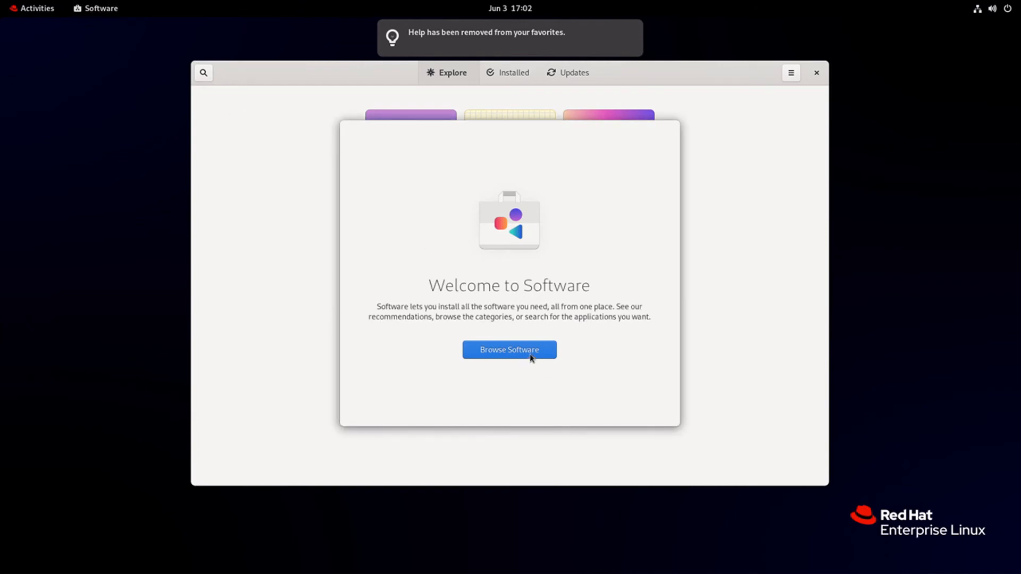
- Browse the installed applications, confirm updates are Up to Date, and close Software
click(530, 349)
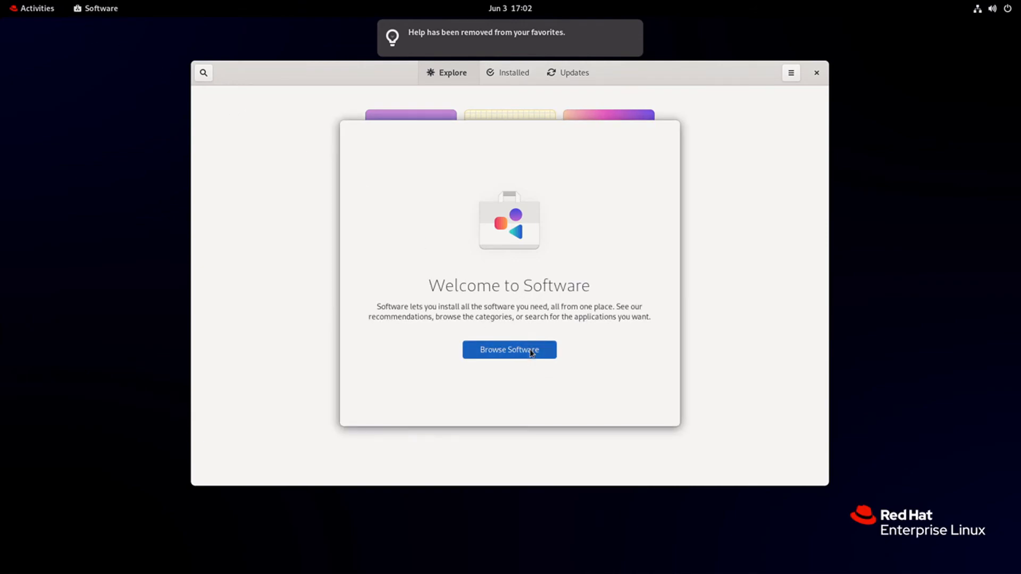
click(488, 77)
scroll(499, 175, down, 10)
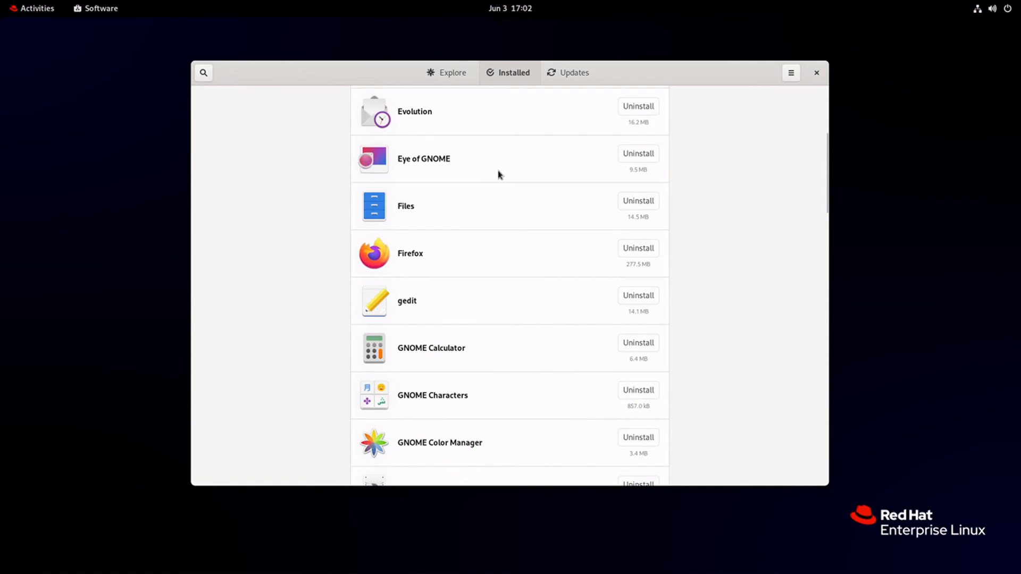
scroll(498, 174, down, 2)
scroll(497, 174, up, 8)
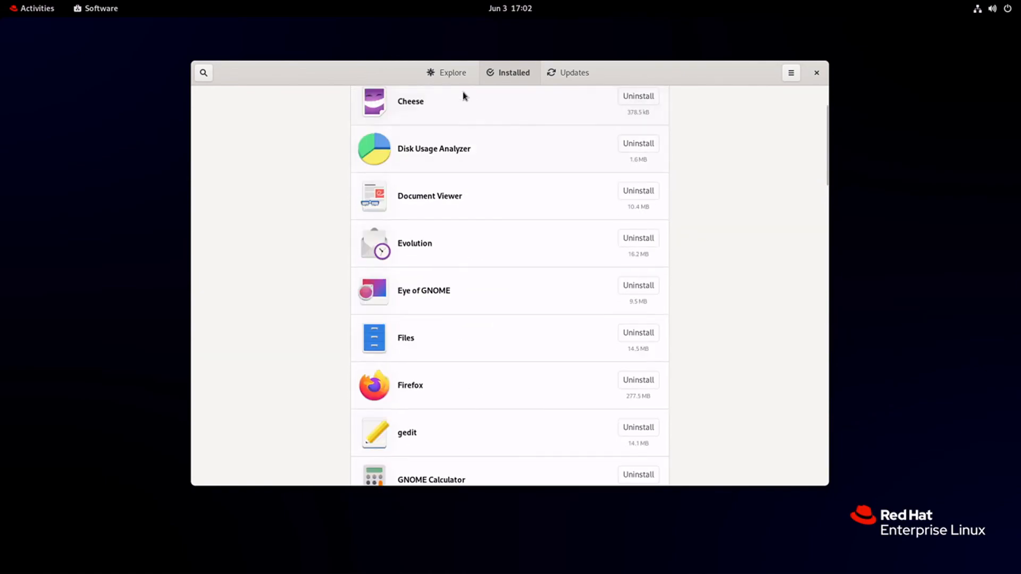
click(449, 69)
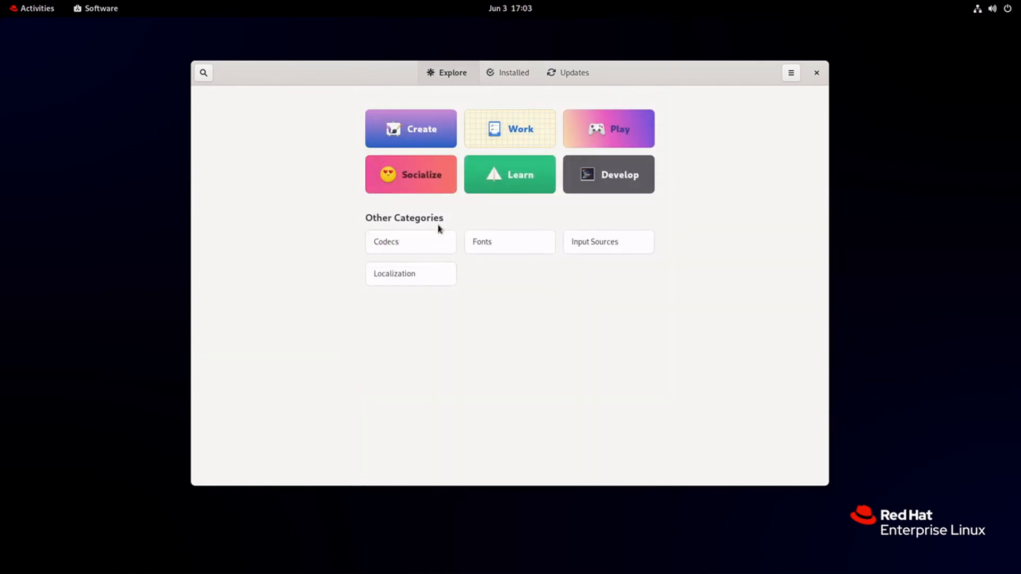
click(552, 76)
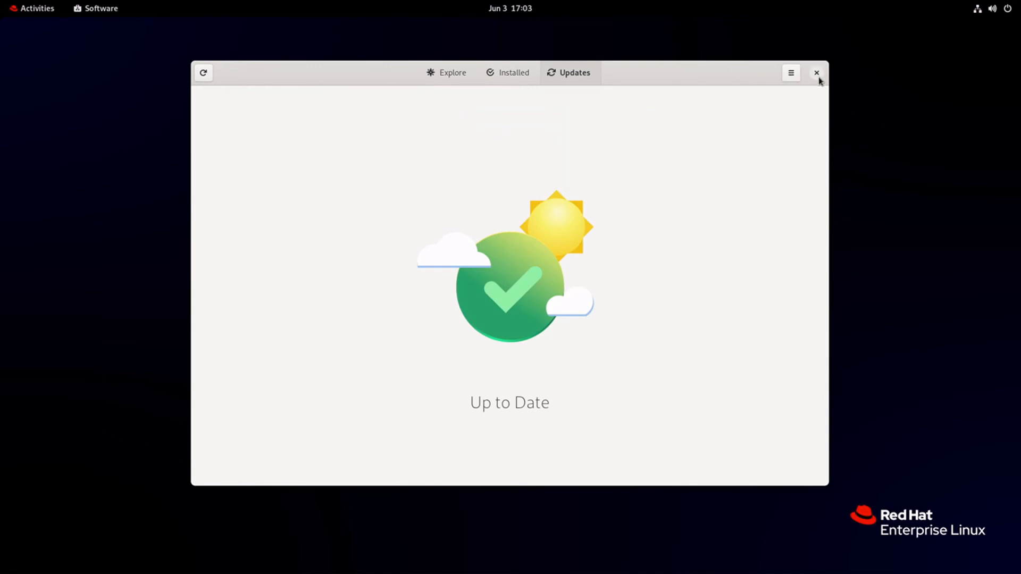
click(31, 9)
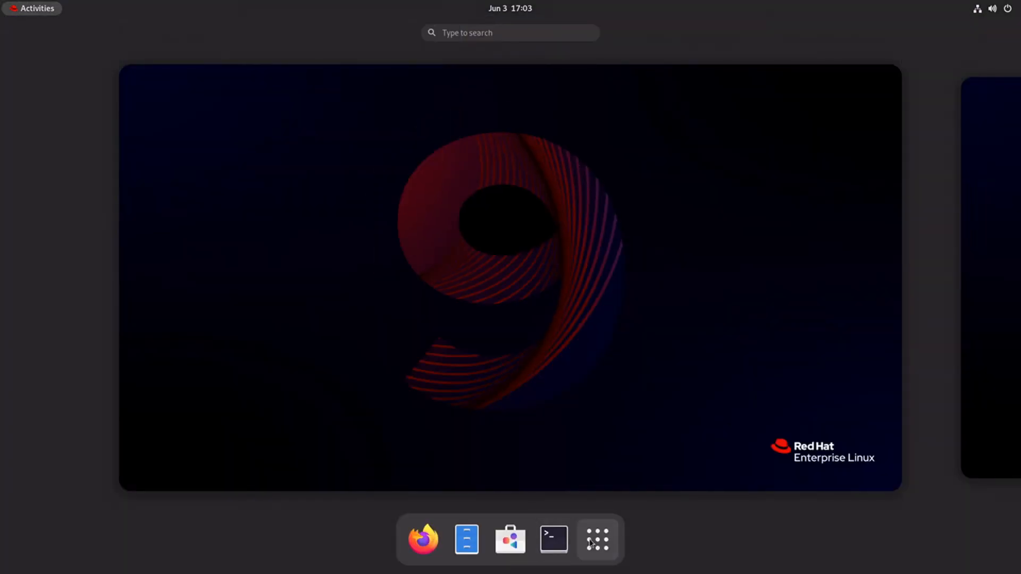
- Run 'sudo dnf update' in Terminal with the admin password; it reports no enabled repositories
click(598, 540)
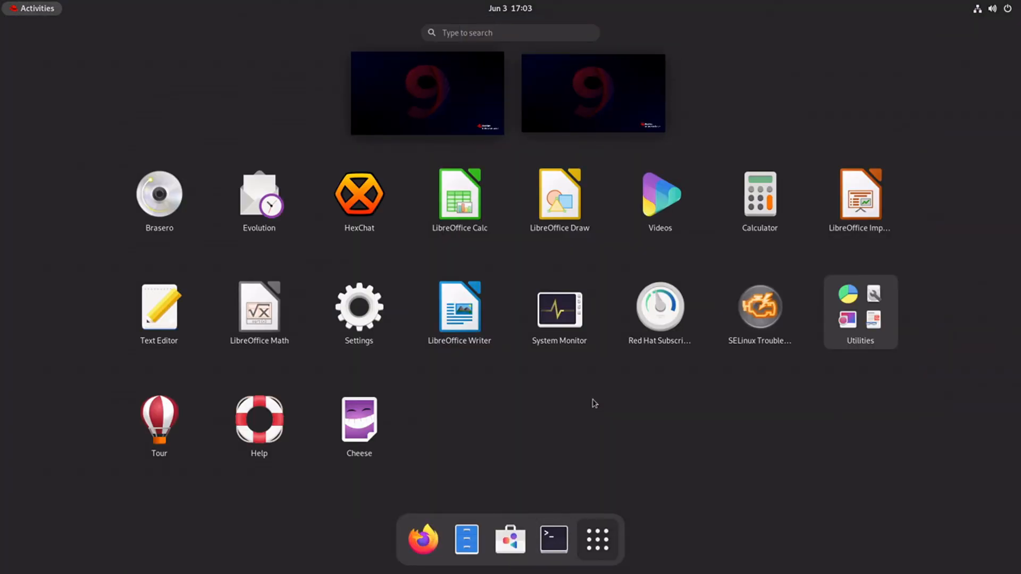
click(554, 540)
text(sudo dnf update)
key(Return)
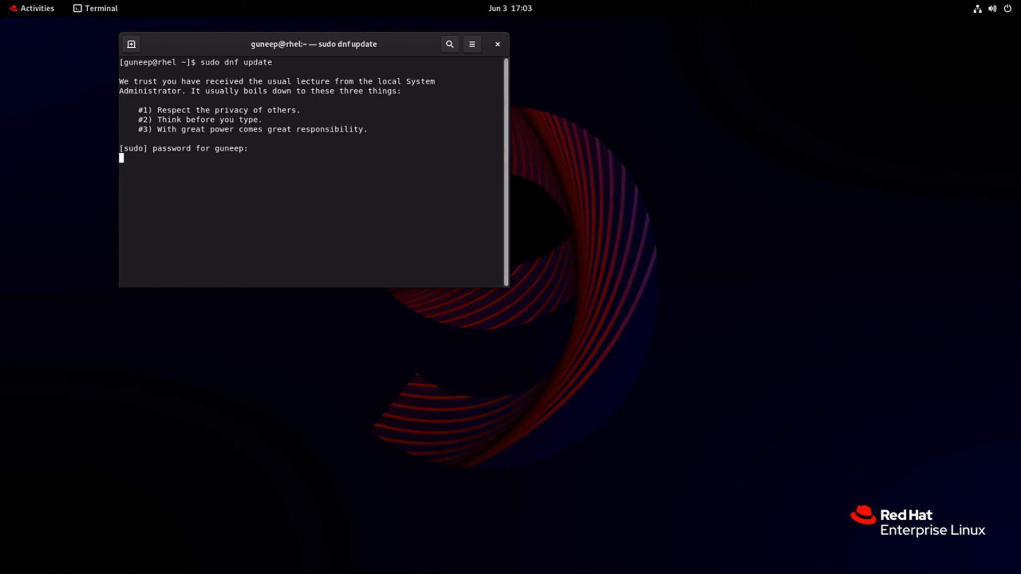
key(Return)
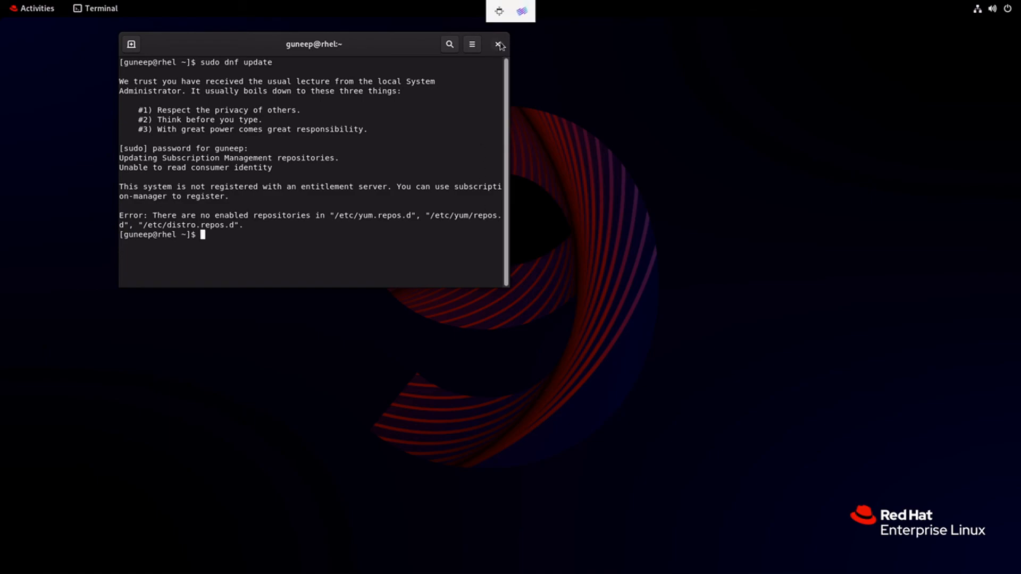
- Leave the VM viewer's fullscreen and switch to the screen recorder window
click(503, 10)
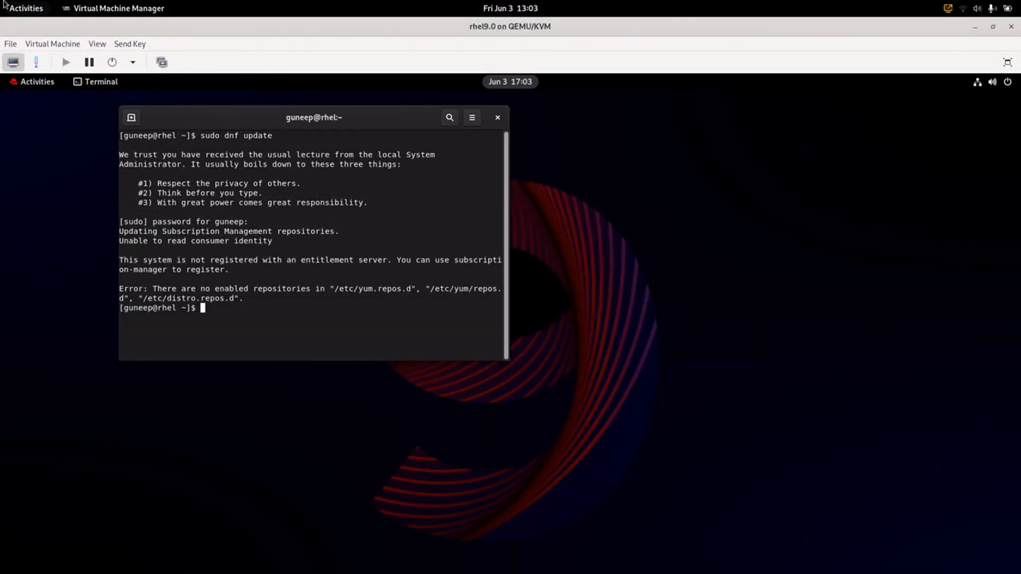
mouse_move(3, 1)
click(512, 230)
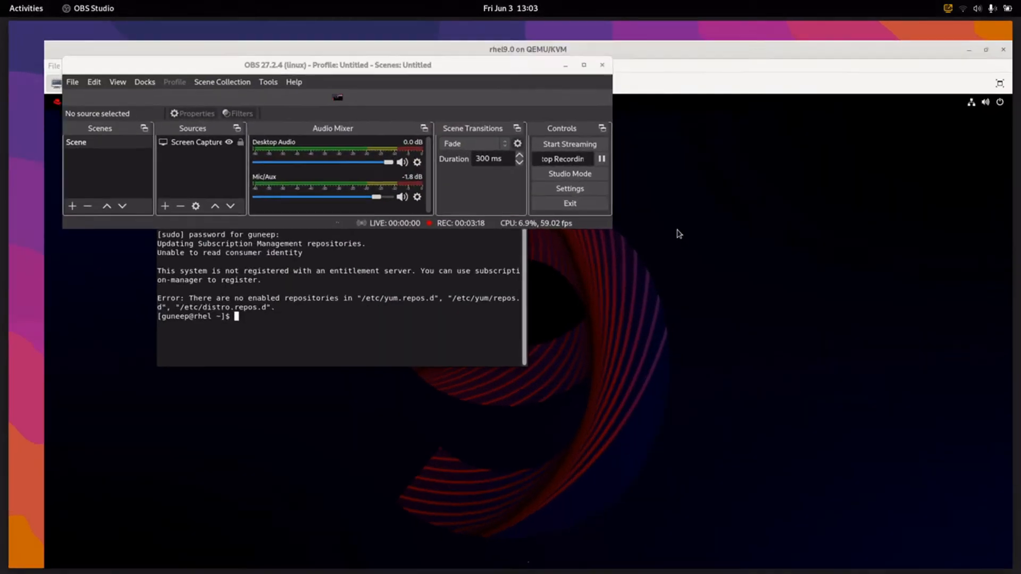